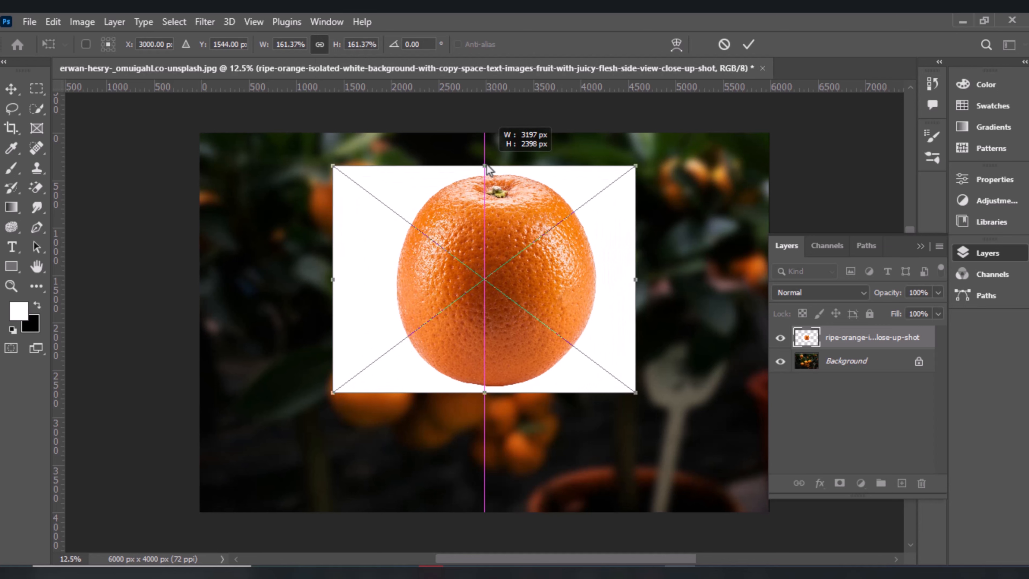
Step: Enlarge the placed orange image to about 3634 × 2726 px over the middle of the background photo
left_click_drag(484, 395, 485, 424)
left_click_drag(533, 339, 537, 348)
key("Return")
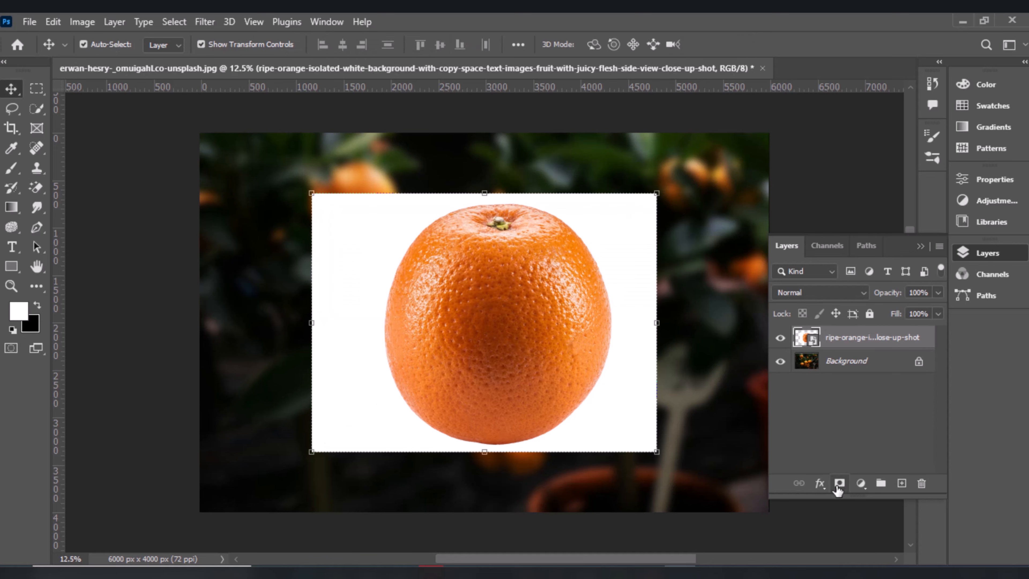
Step: Convert the orange smart object into a regular pixel layer, retaining its transforms
left_click(327, 22)
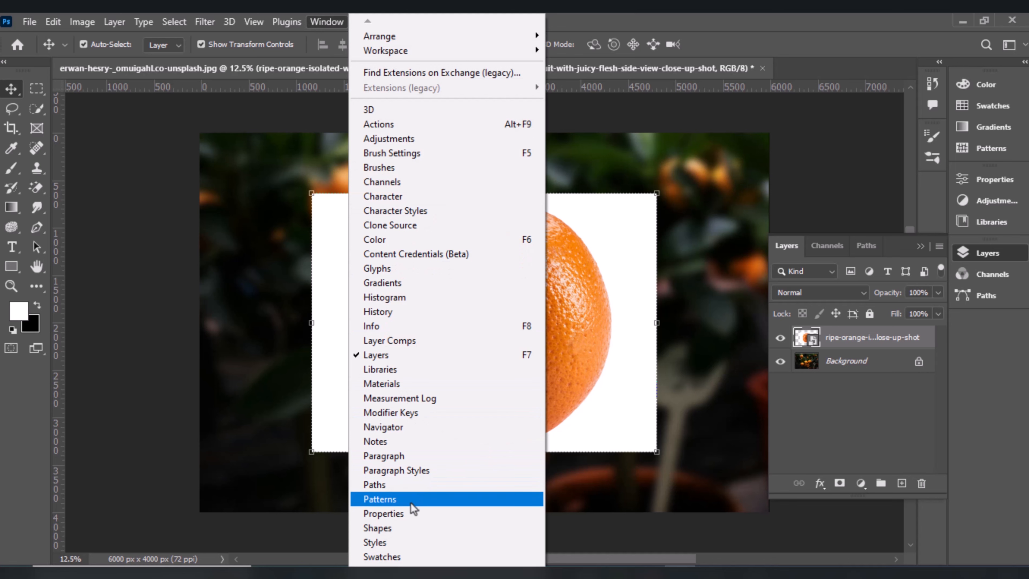
left_click(410, 513)
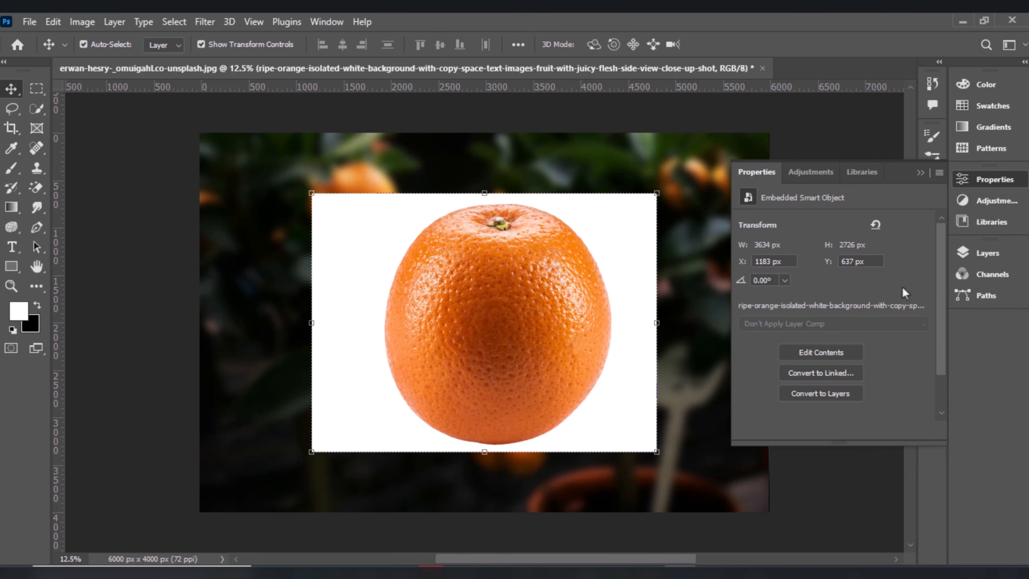
left_click(827, 393)
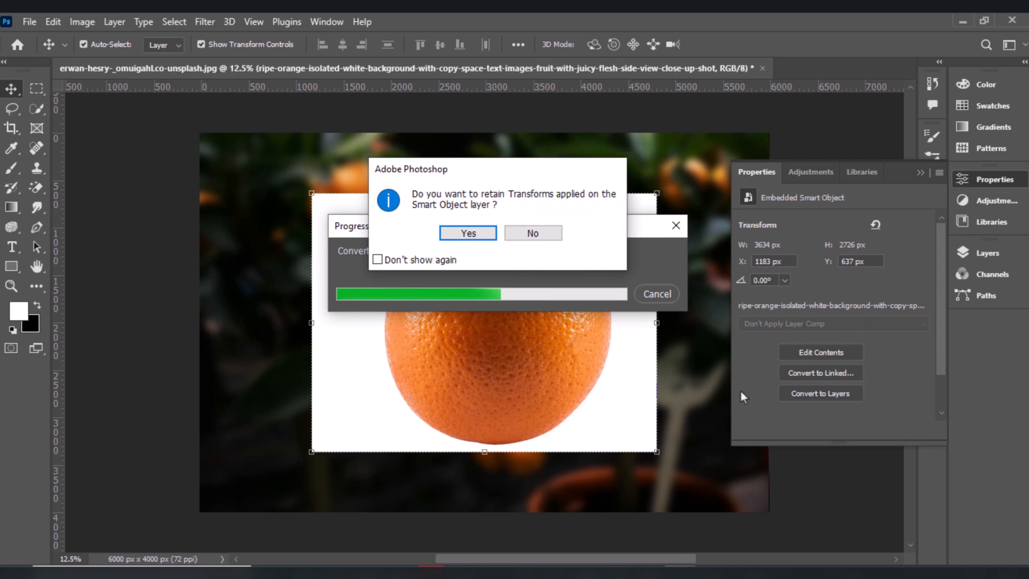
left_click(486, 234)
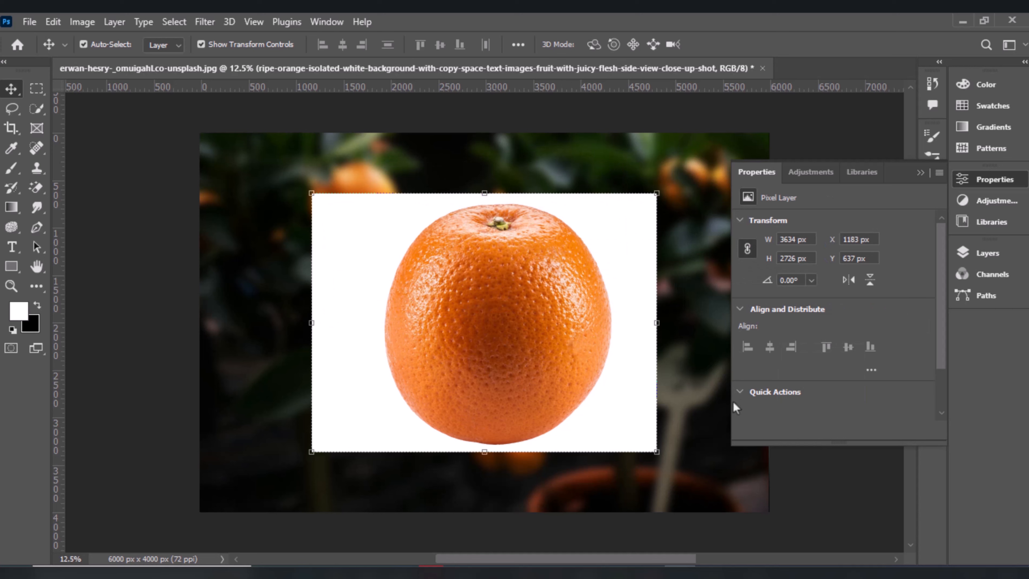
Step: Remove the white background from the whole orange and apply the resulting layer mask permanently
left_click(739, 392)
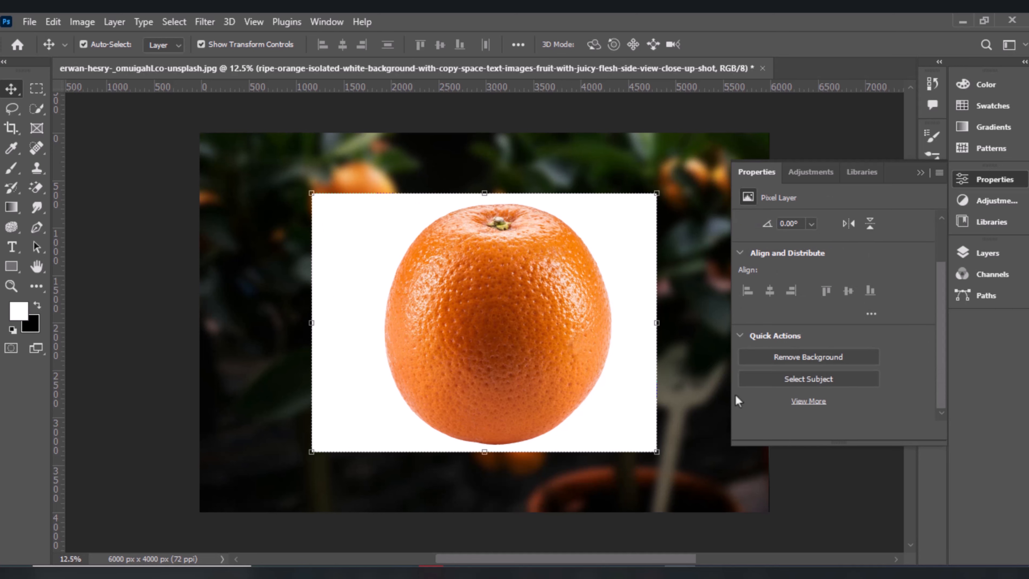
left_click(775, 358)
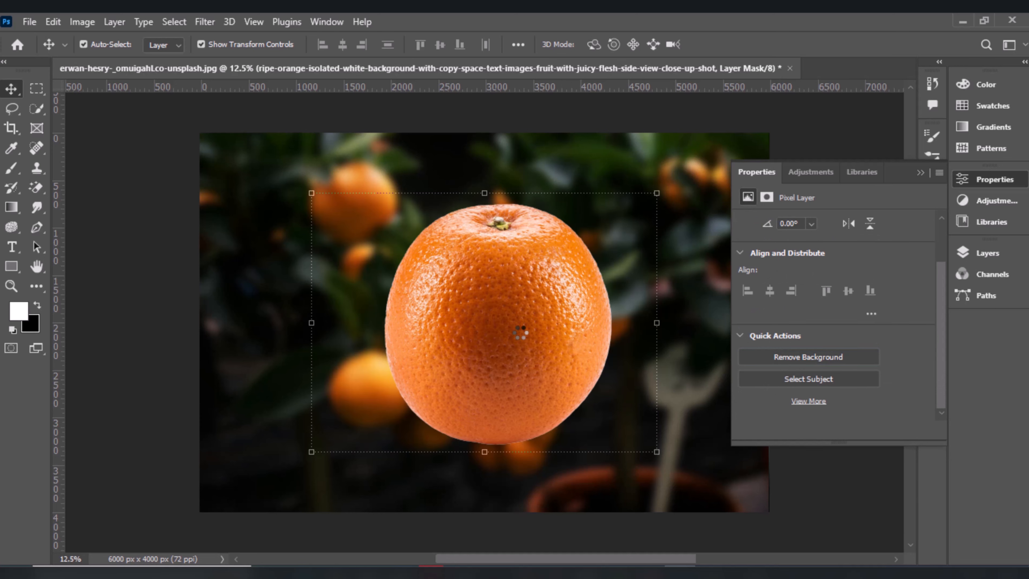
left_click(988, 253)
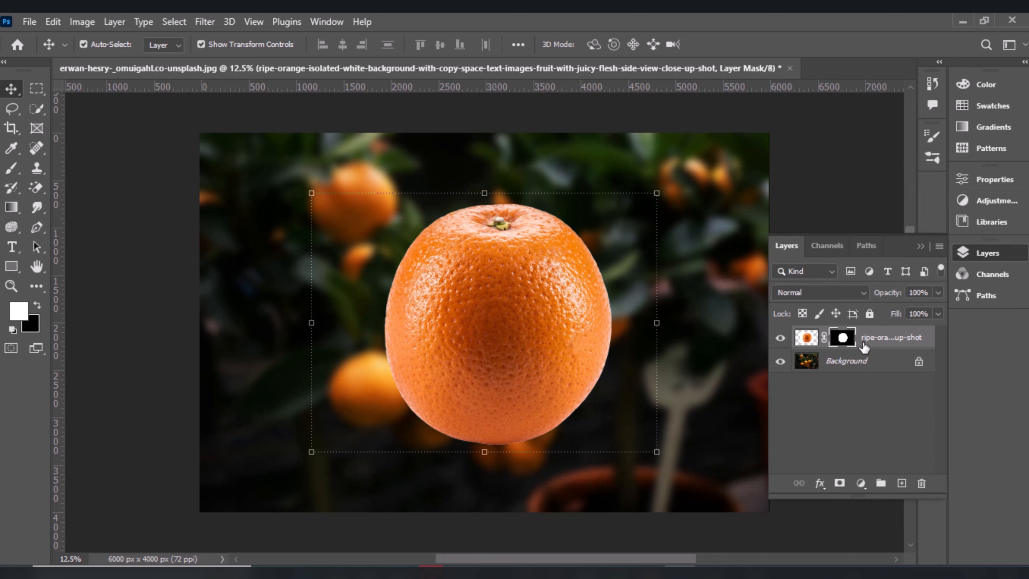
right_click(846, 339)
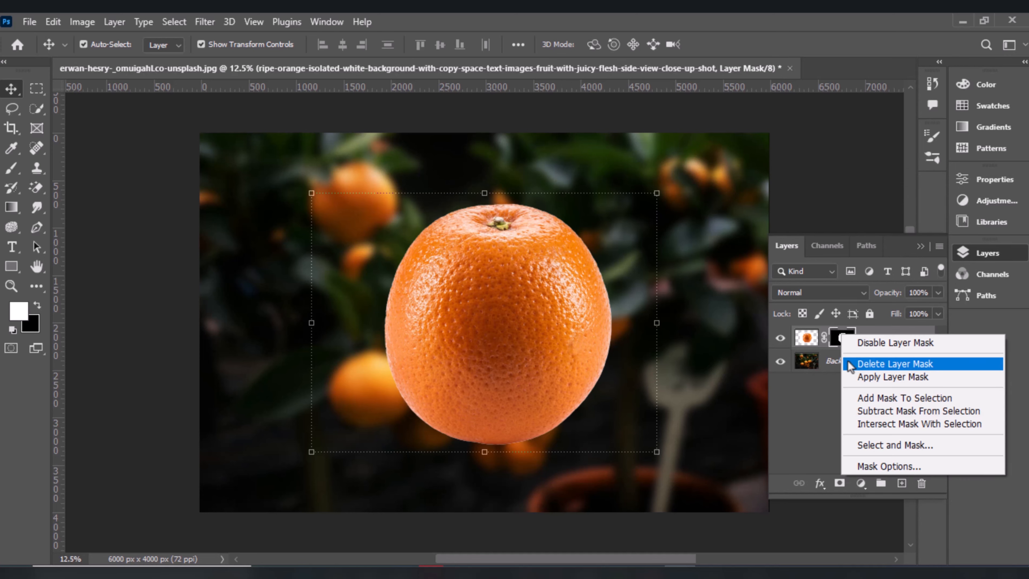
left_click(852, 375)
Step: Duplicate the cut-out orange layer and desaturate the copy with the original layer hidden
key("ctrl+j")
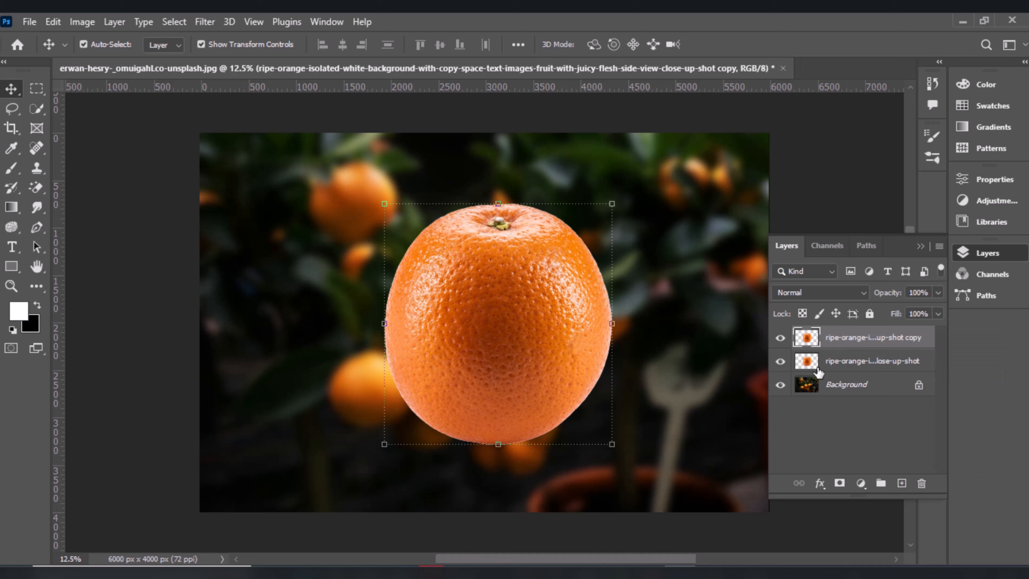
left_click(780, 362)
left_click(83, 22)
mouse_move(218, 60)
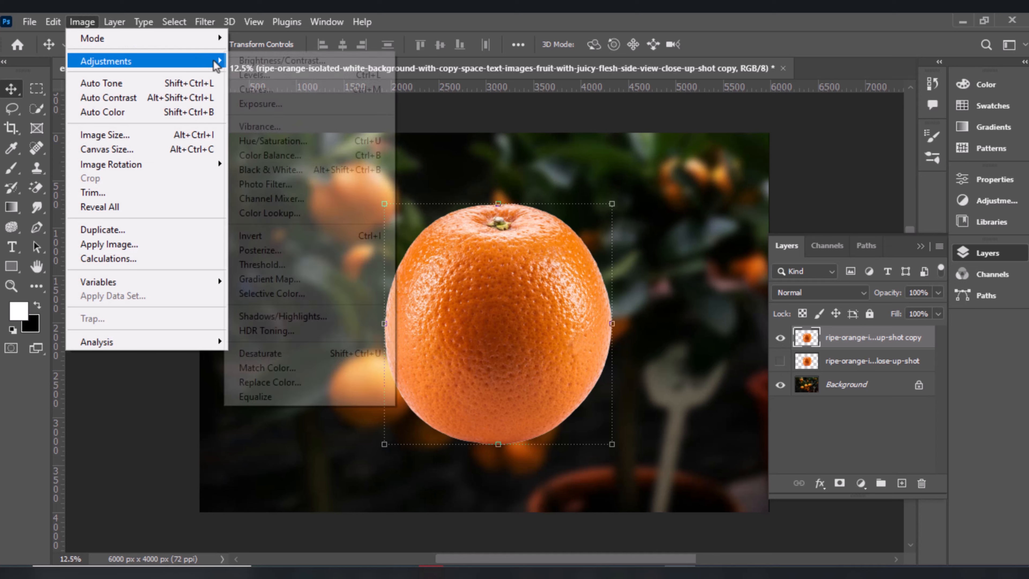
left_click(286, 354)
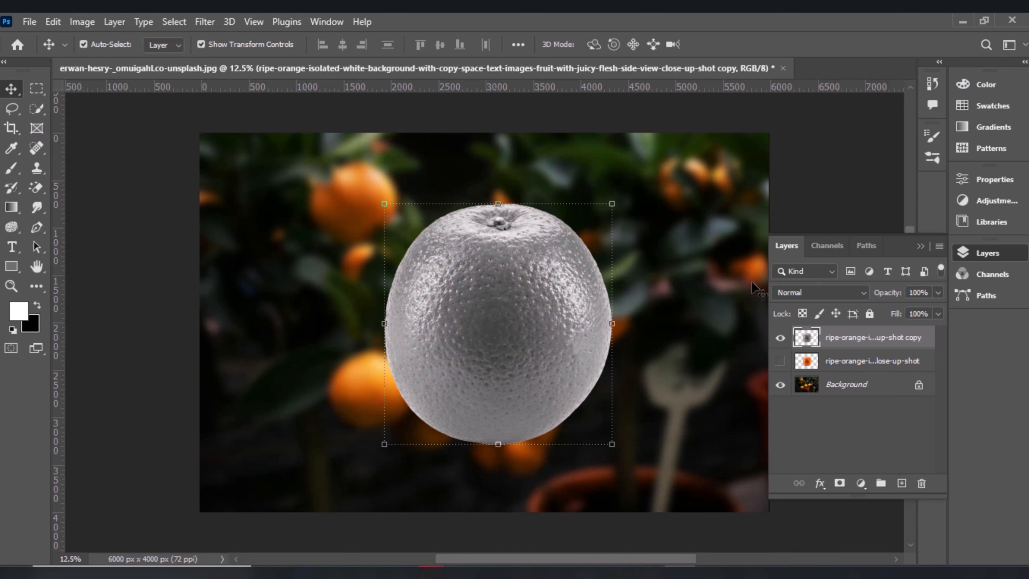
Step: Blend the desaturated copy in Screen mode and adjust its Levels with a black input of 106 and brighter midtones and highlights
left_click(784, 293)
left_click(803, 310)
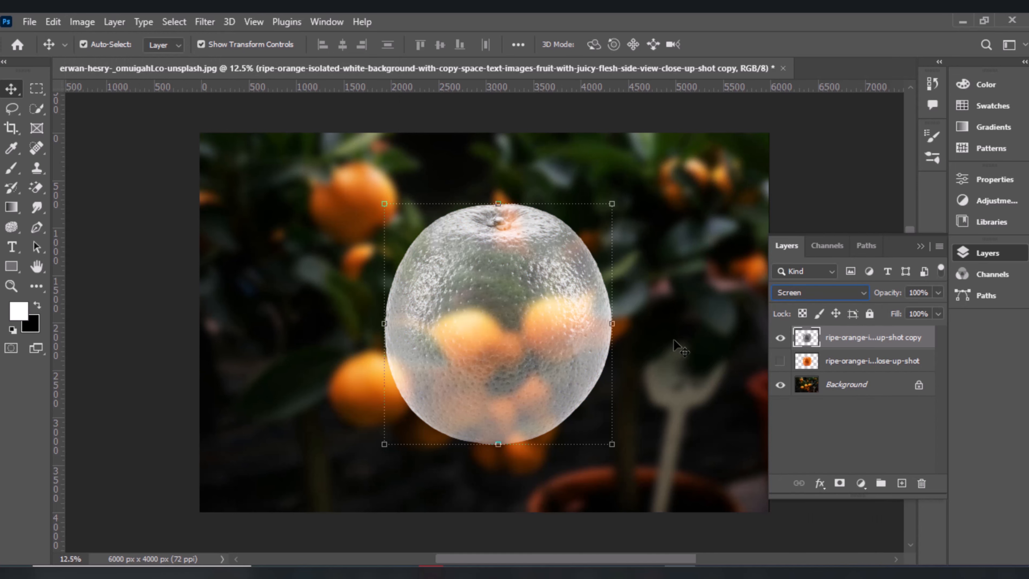
key("ctrl+l")
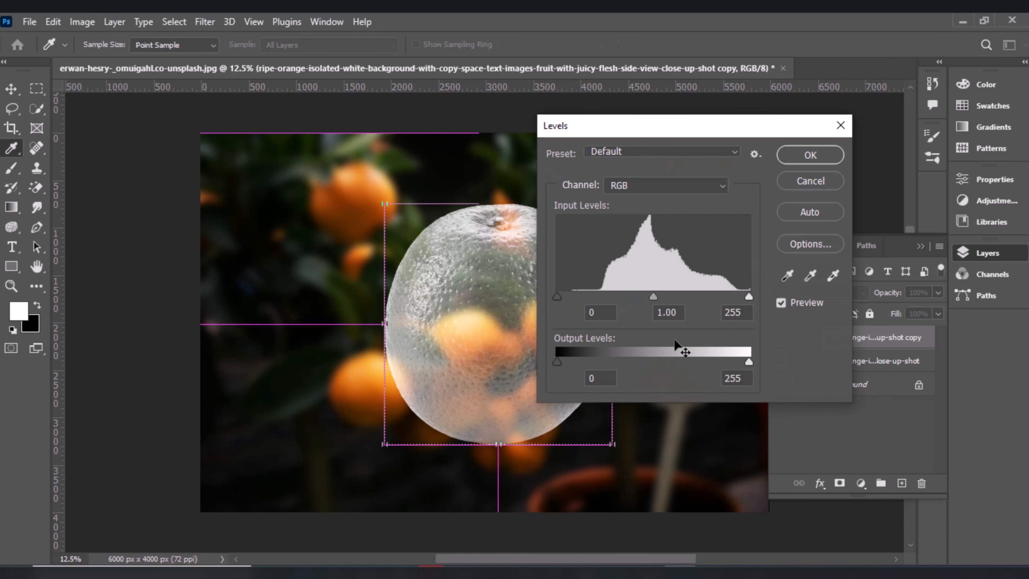
left_click_drag(558, 298, 637, 293)
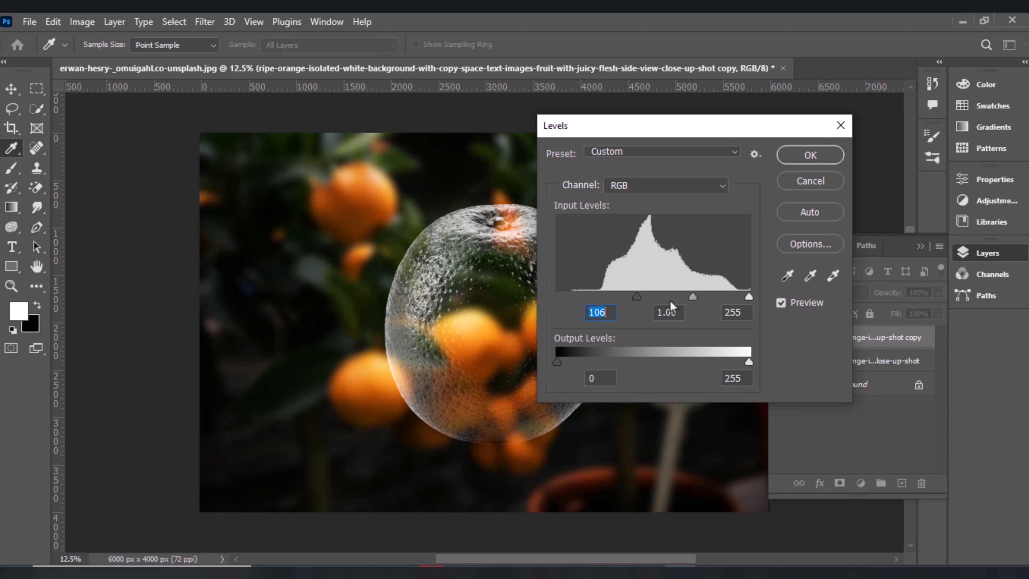
left_click_drag(694, 296, 679, 296)
left_click_drag(745, 297, 631, 296)
left_click(786, 157)
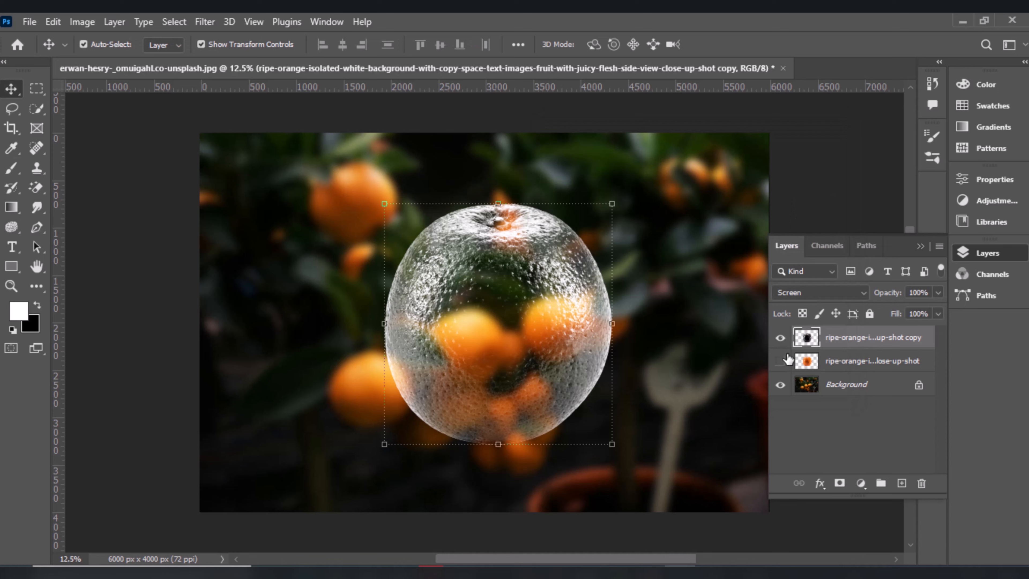
Step: Add a layer mask to the desaturated copy and paint its lower half black with the 1800 px Hard Round brush
key("x")
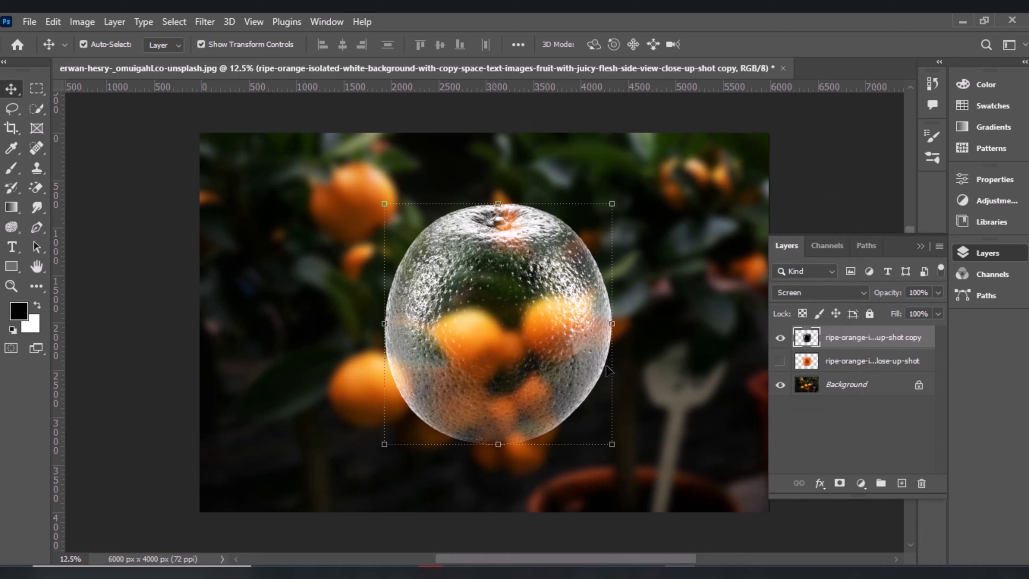
left_click(839, 483)
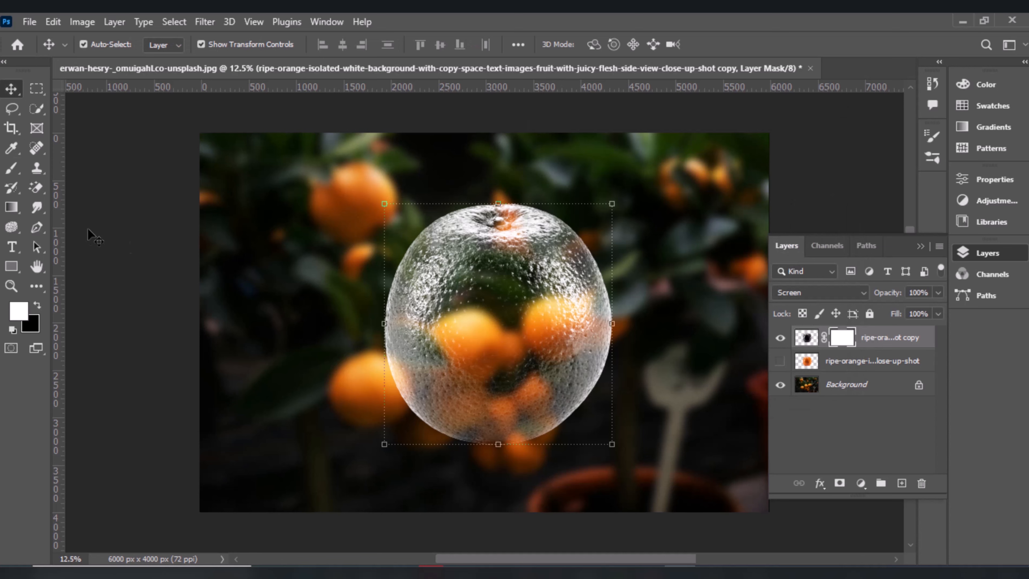
left_click(11, 170)
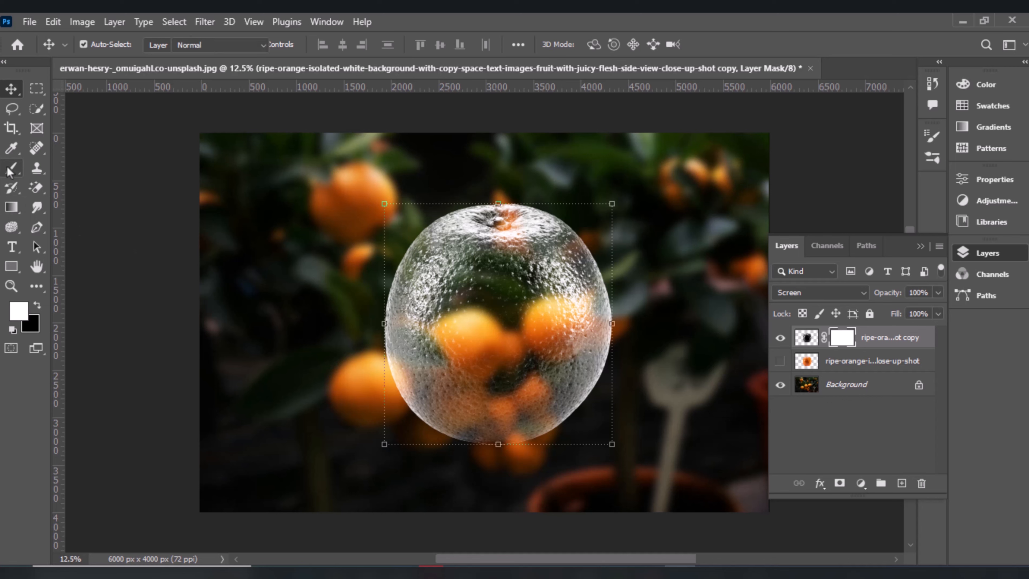
left_click(36, 303)
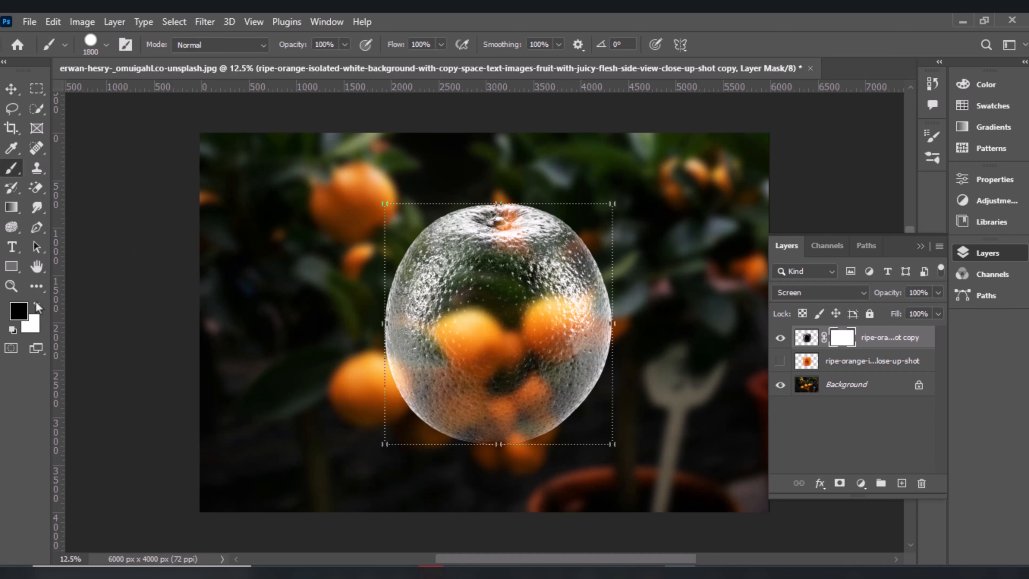
left_click(107, 45)
left_click(117, 284)
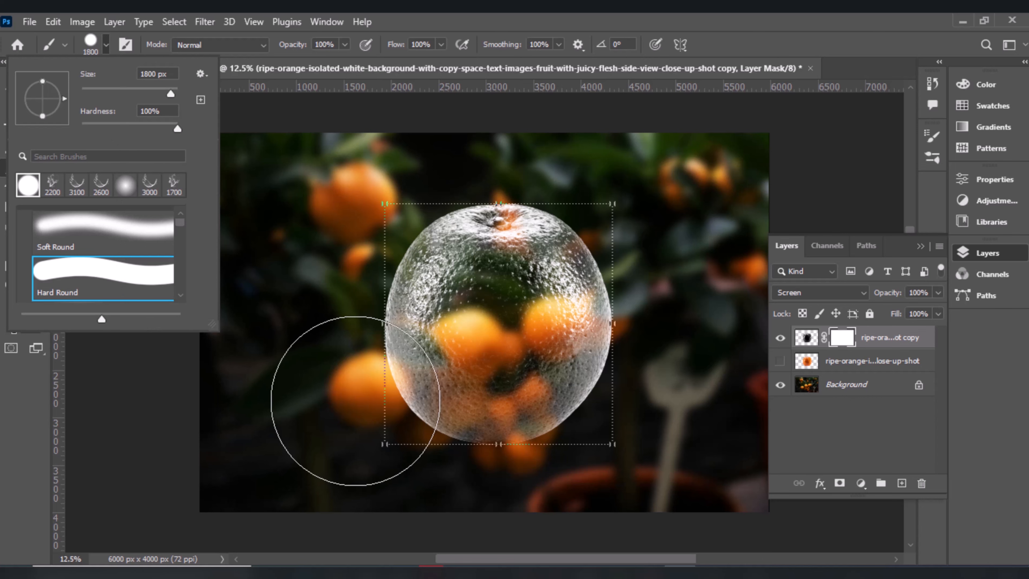
left_click(355, 400)
mouse_move(356, 401)
left_mouse_down()
mouse_move(586, 411)
mouse_move(641, 388)
left_mouse_up()
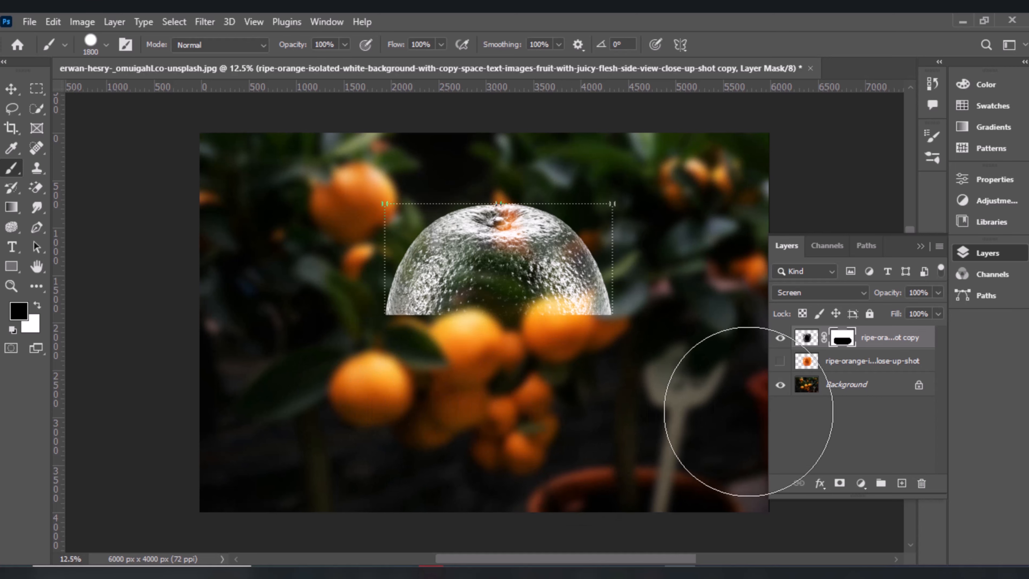
Step: Show the original orange layer and give it an inverted copy of the mask so only its lower half shows
left_click(780, 361)
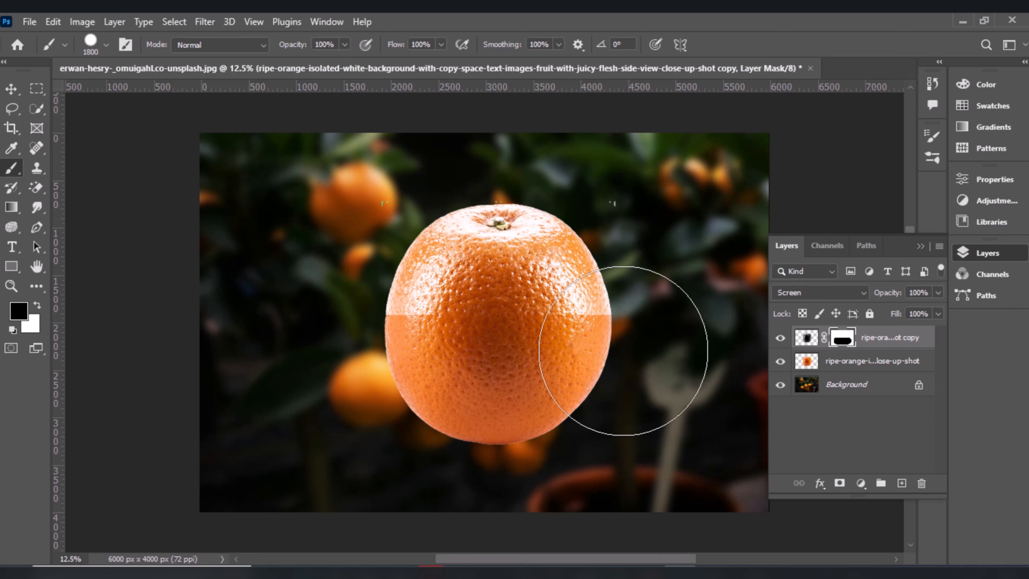
left_click_drag(842, 340, 845, 362)
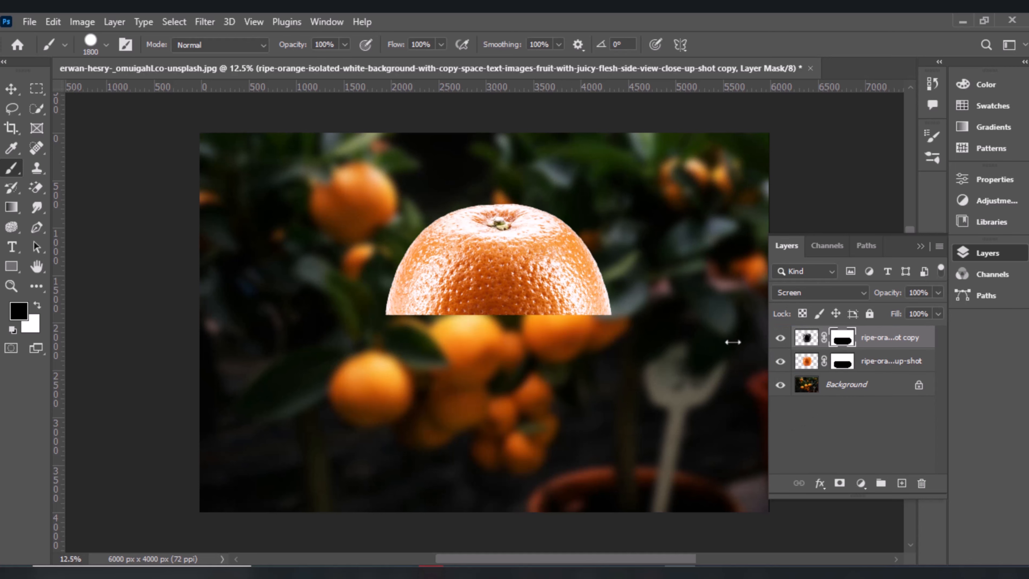
left_click(11, 88)
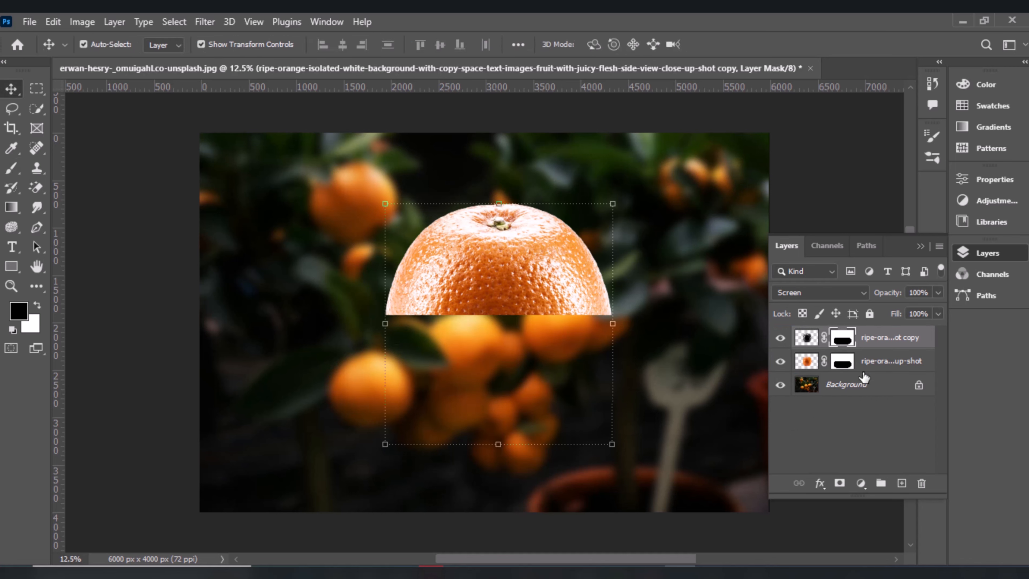
left_click(843, 362)
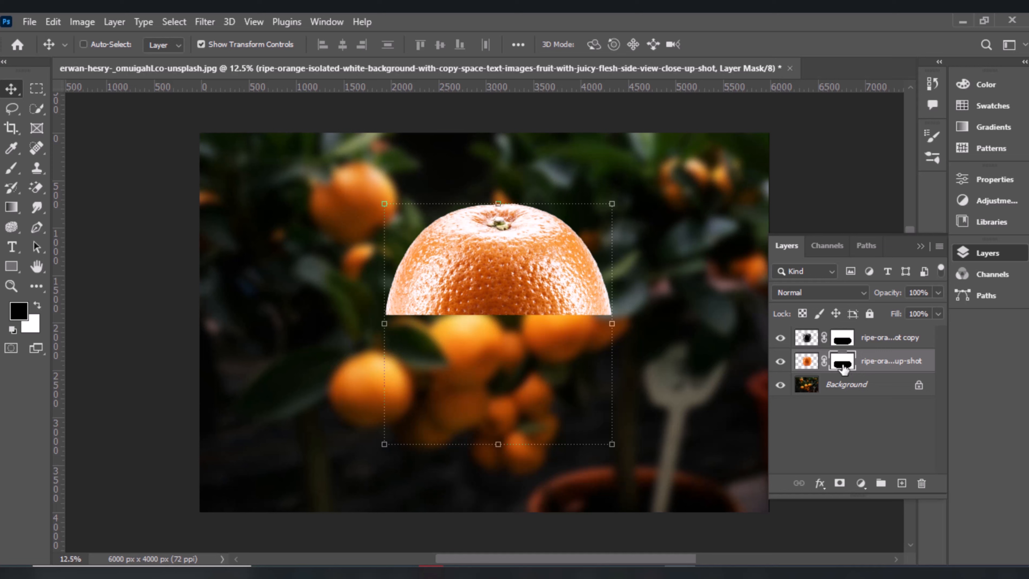
key("ctrl+i")
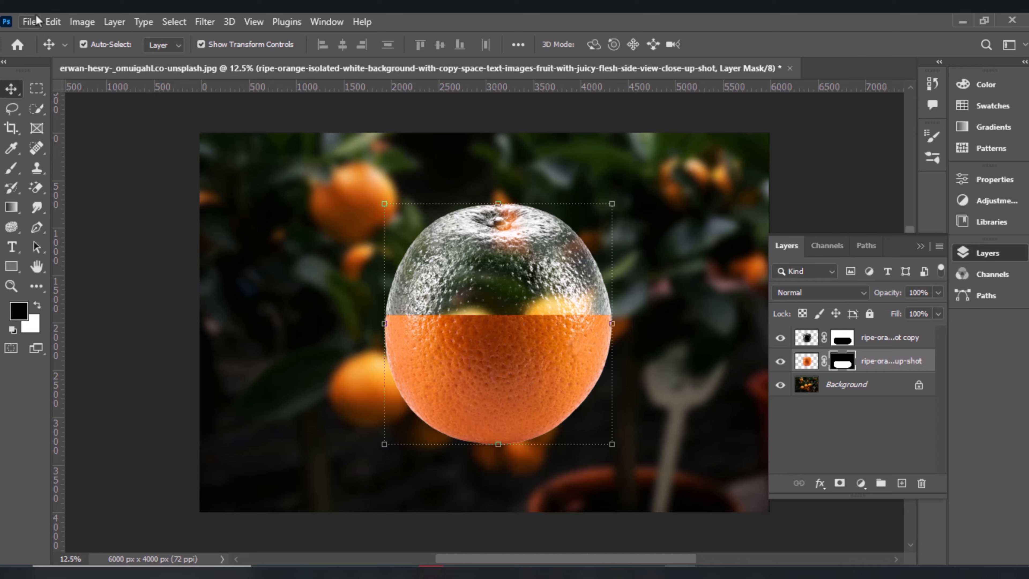
Step: Place the image slice-ripe-orange-citrus-fruit-isolated-white.jpg as an embedded object above the original orange layer
left_click(31, 22)
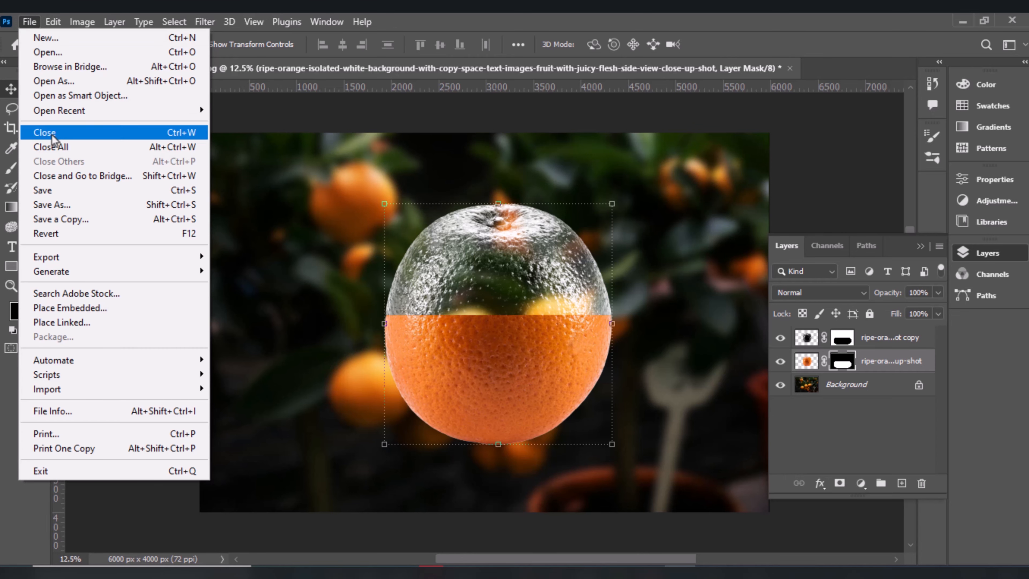
left_click(68, 310)
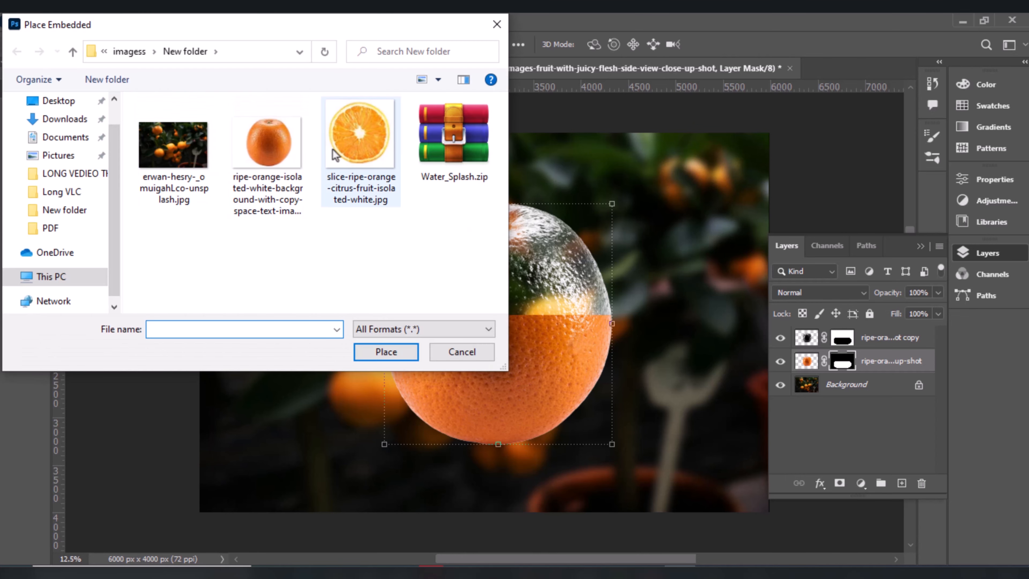
left_click(360, 158)
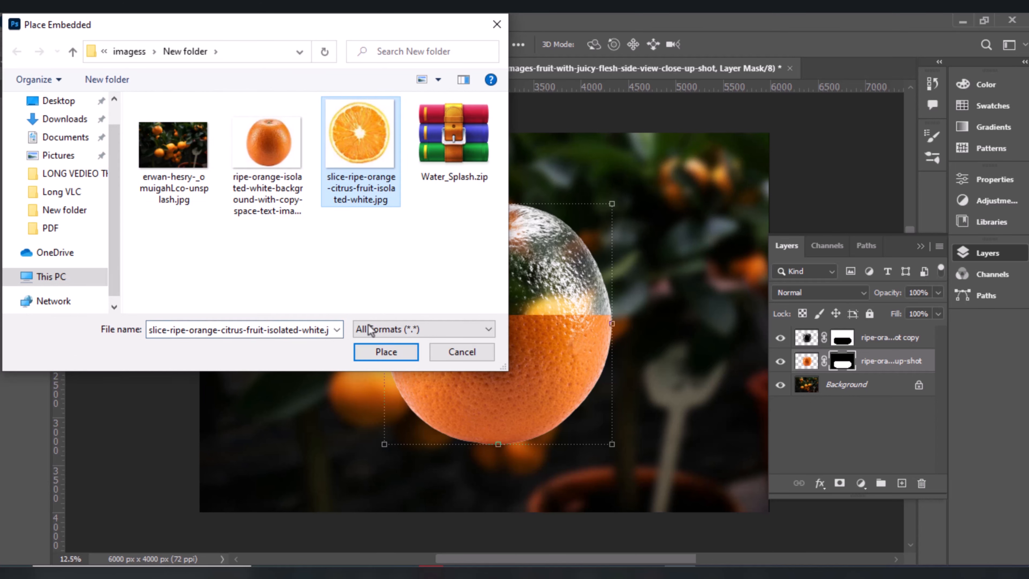
left_click(378, 352)
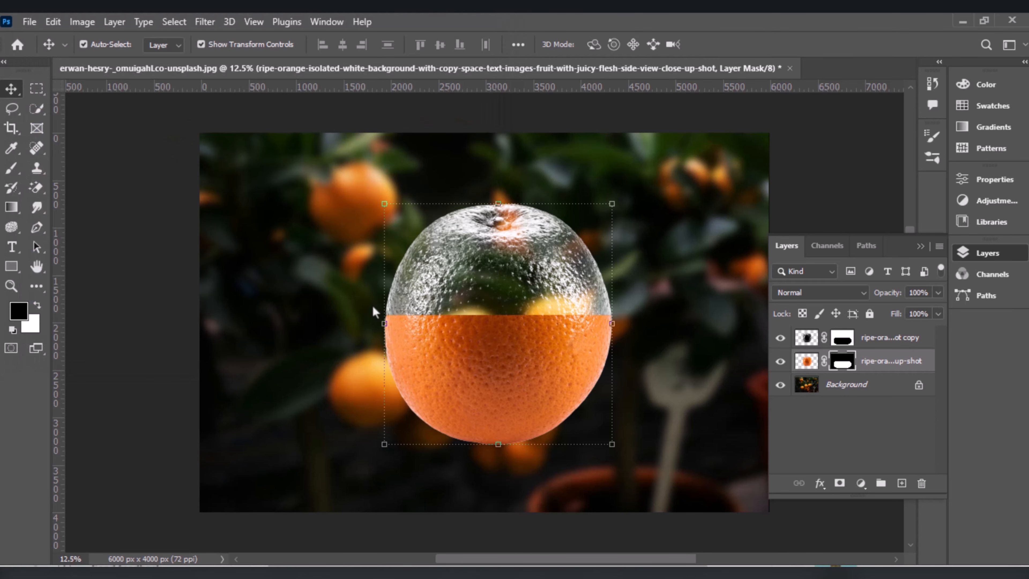
Step: Scale the orange slice to about 2575 × 2575 px and align it with the sides of the whole orange
left_click_drag(485, 387, 487, 465)
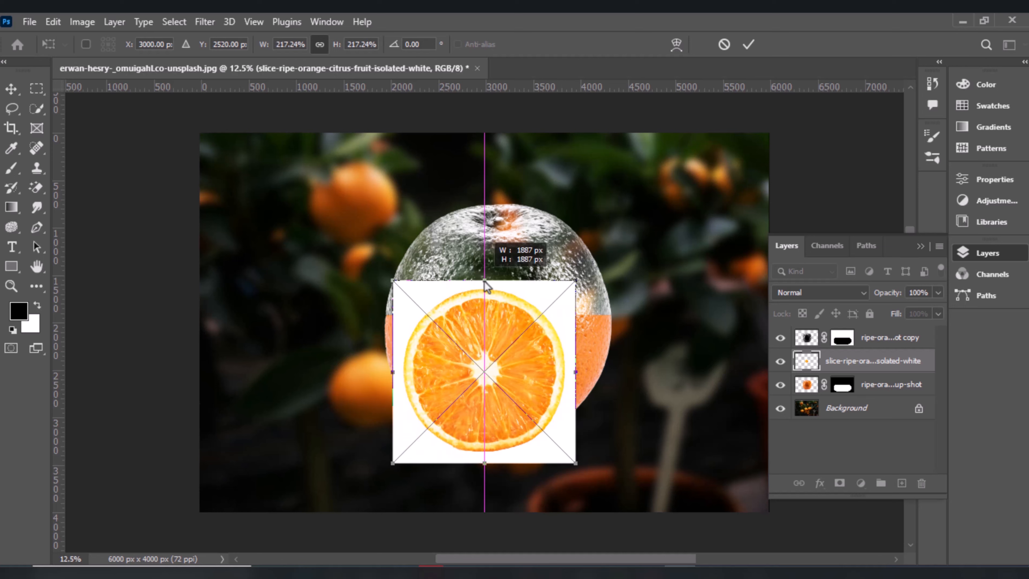
left_click_drag(485, 284, 485, 203)
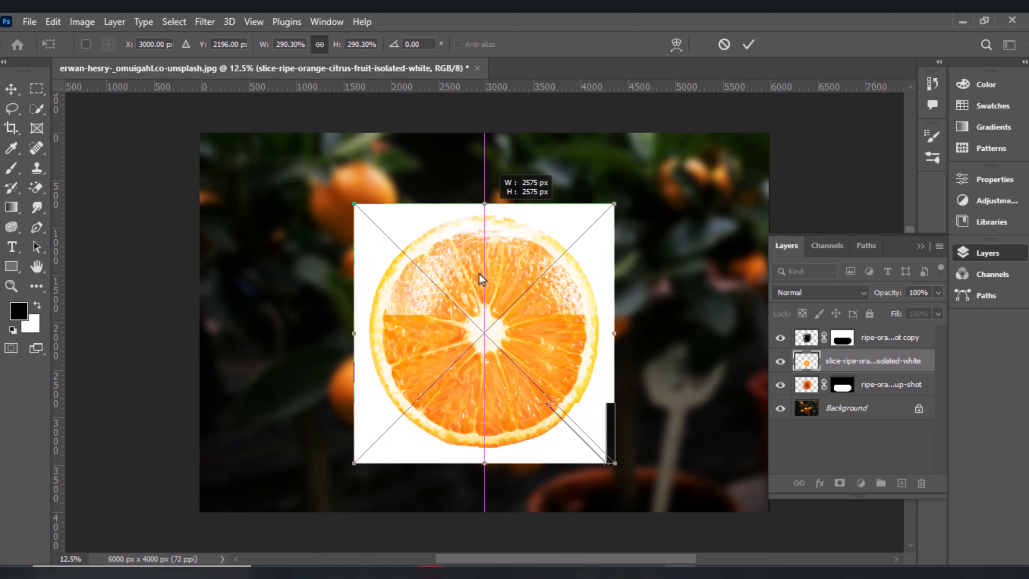
left_click_drag(506, 333, 520, 333)
key("Return")
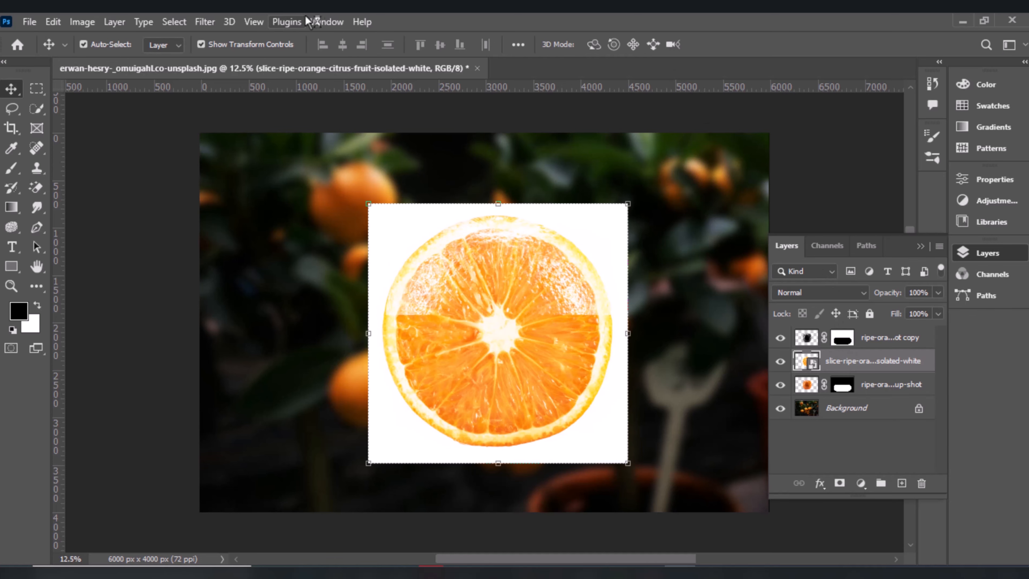
Step: Convert the orange slice smart object to a regular layer, retaining its transforms, and remove its white background
left_click(320, 21)
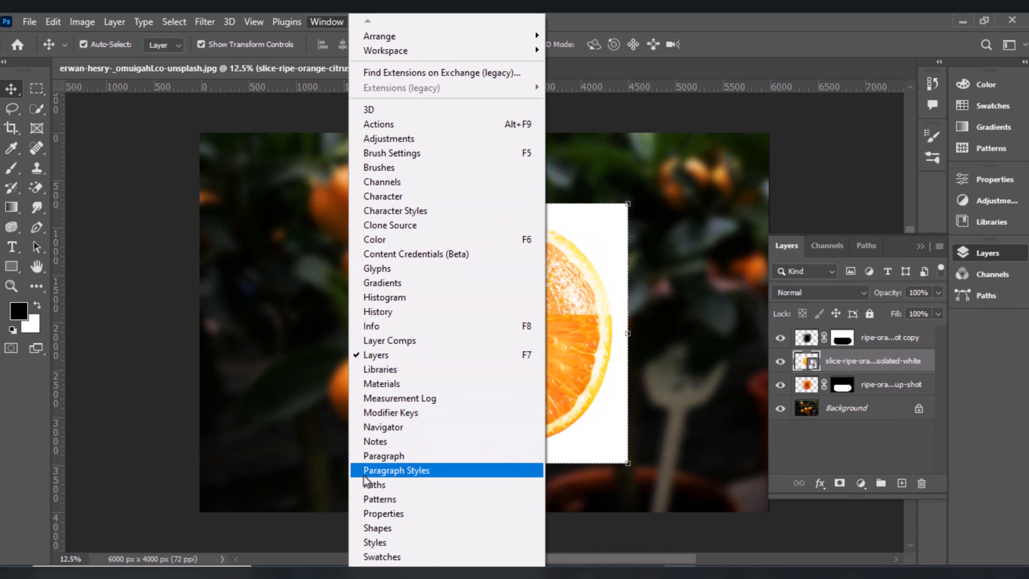
left_click(366, 513)
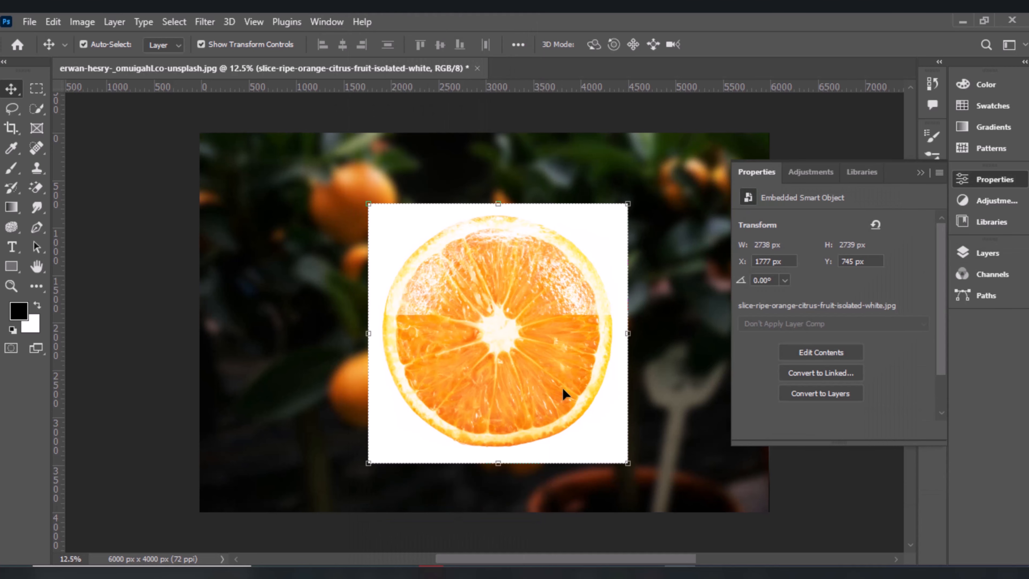
left_click(819, 396)
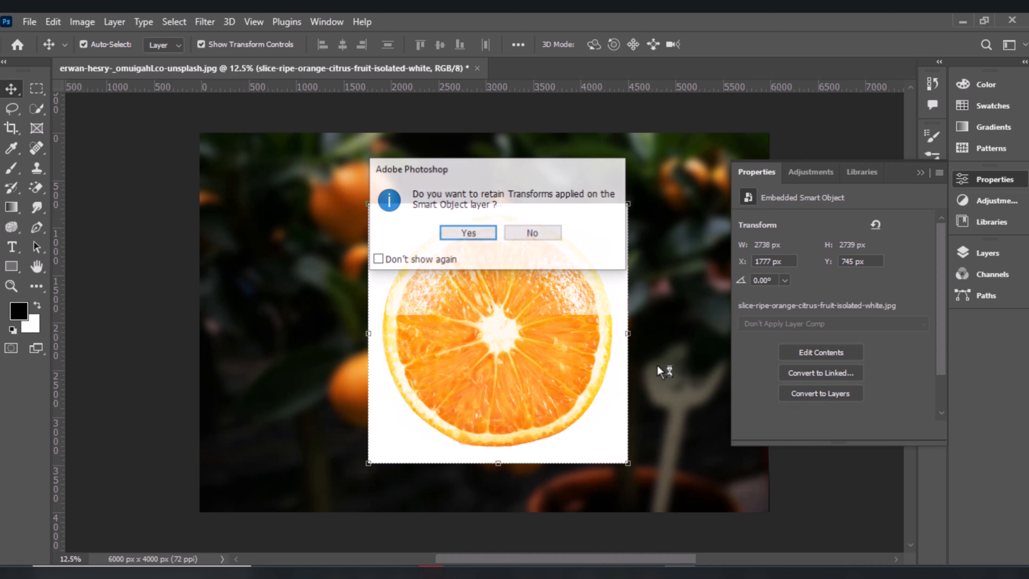
left_click(488, 234)
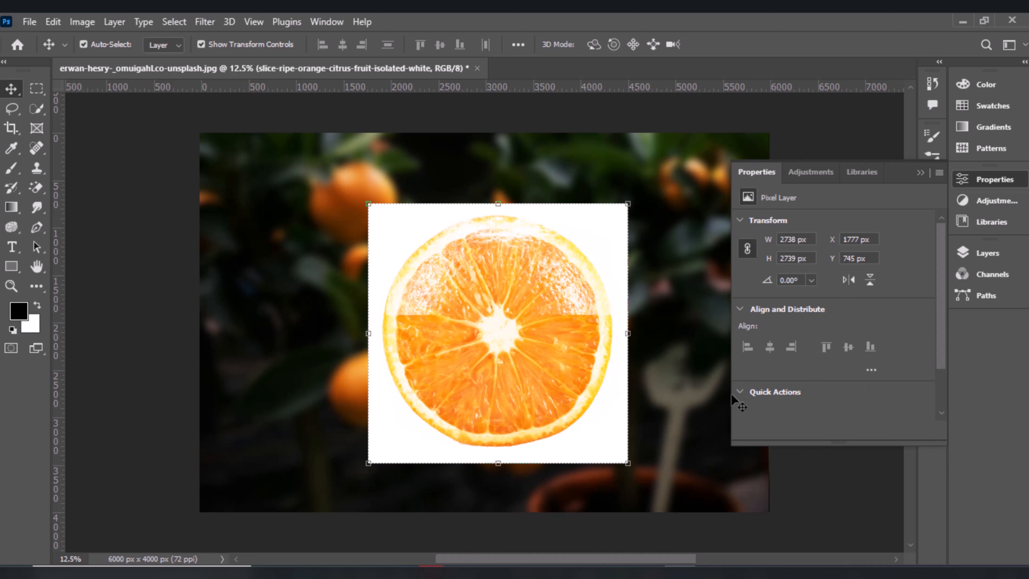
scroll(743, 399, "down", 2)
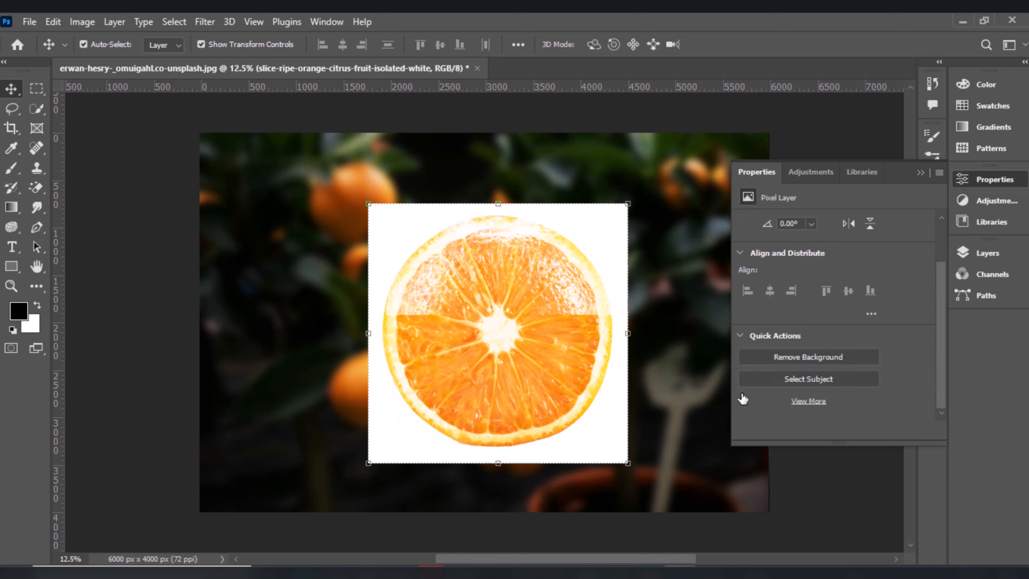
left_click(779, 359)
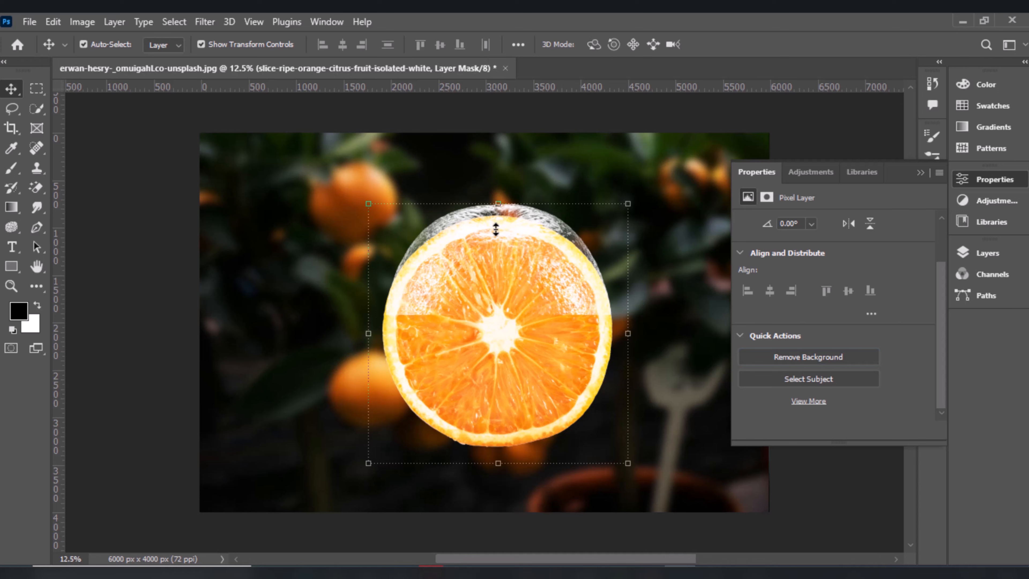
Step: Squash the orange slice to 13.84% height and narrow it slightly so it fits the cut edge of the lower half
mouse_move(504, 321)
left_mouse_down()
mouse_move(505, 431)
mouse_move(495, 421)
mouse_move(505, 319)
left_mouse_up()
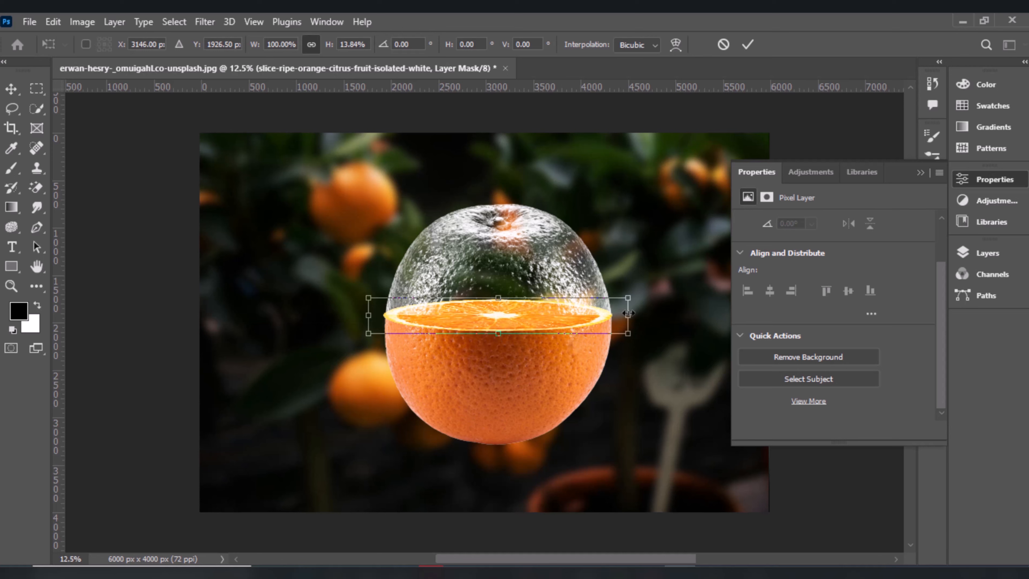
left_click_drag(629, 313, 624, 313)
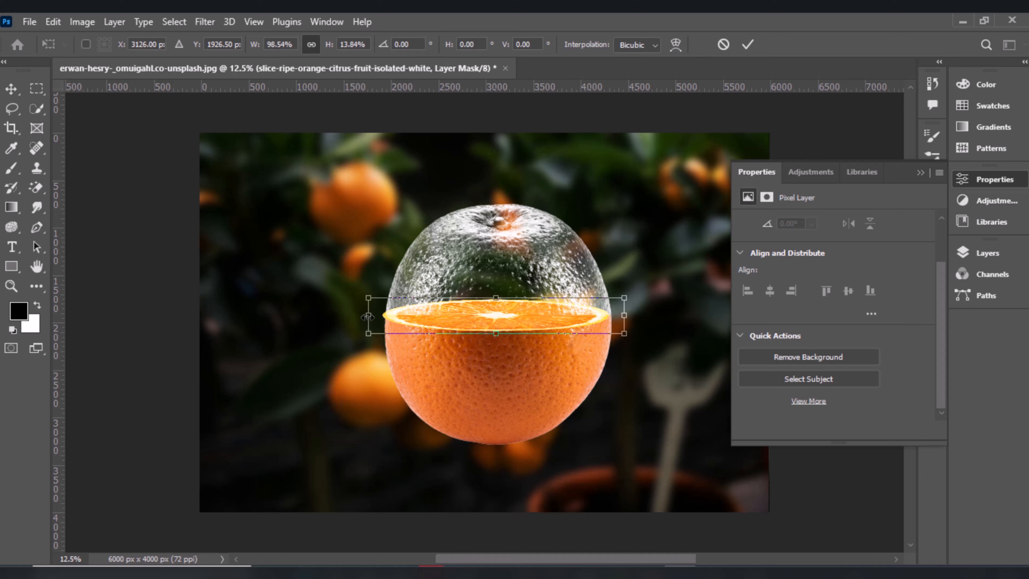
left_click_drag(368, 315, 372, 315)
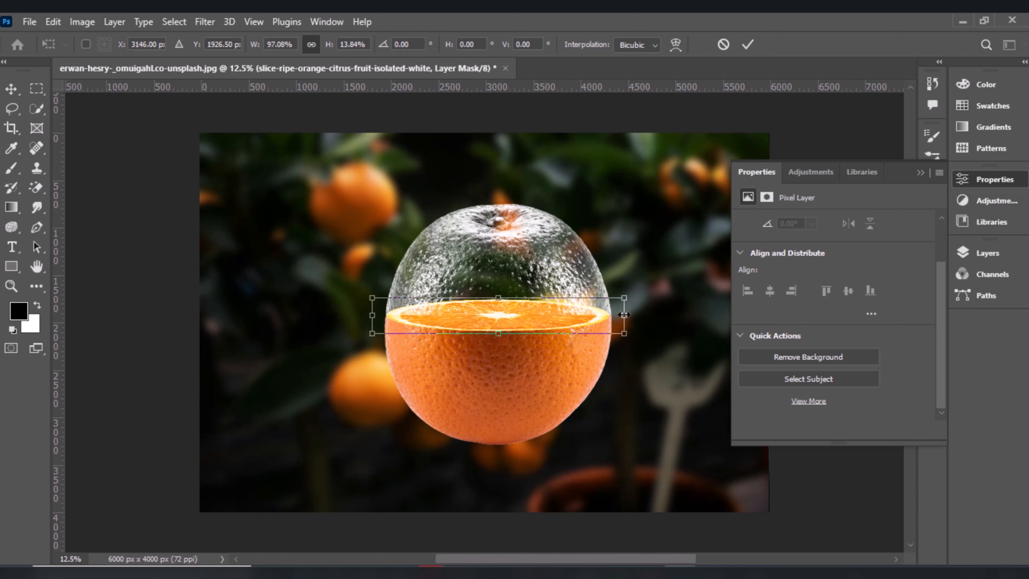
left_click_drag(624, 314, 625, 313)
left_click(747, 43)
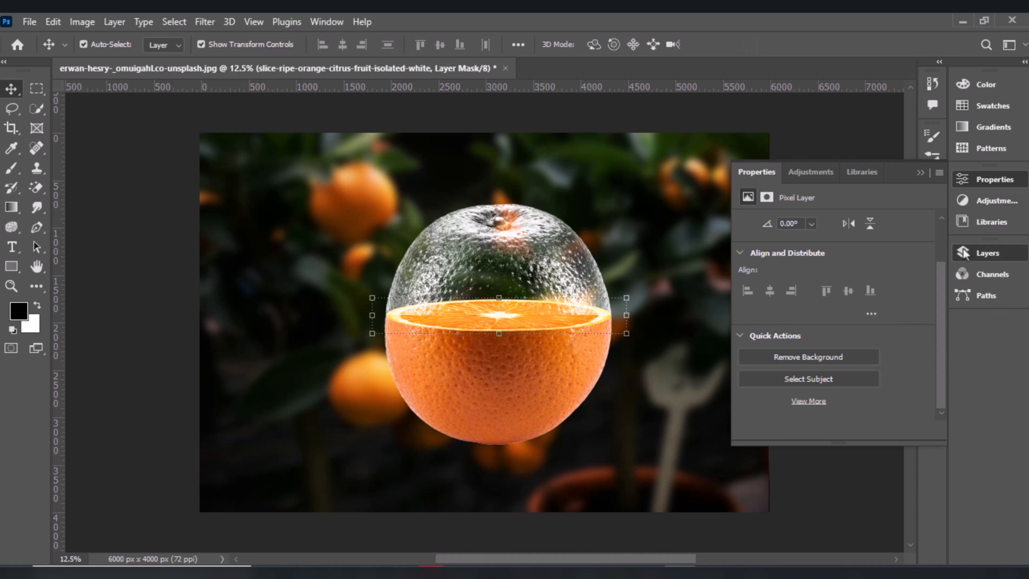
Step: Paint white on the glass copy's layer mask across the cut slice with a 500 px Soft Round brush
left_click(988, 252)
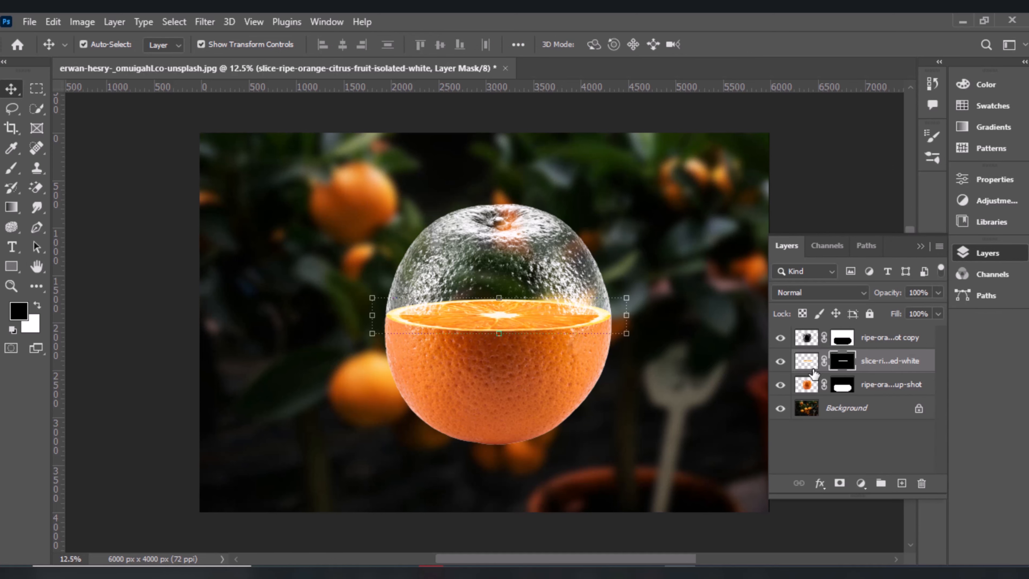
left_click(876, 341)
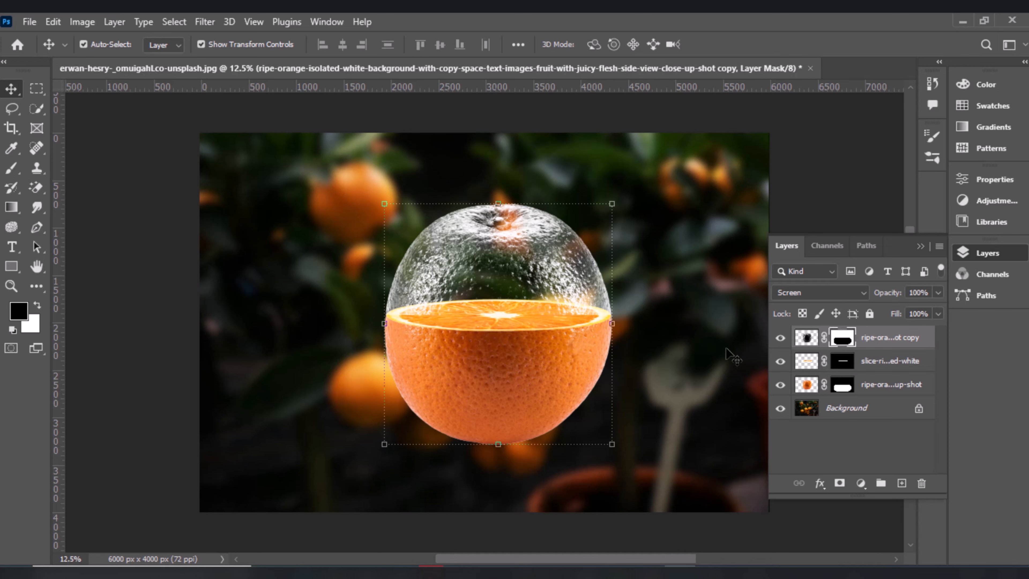
key("b")
left_click(38, 306)
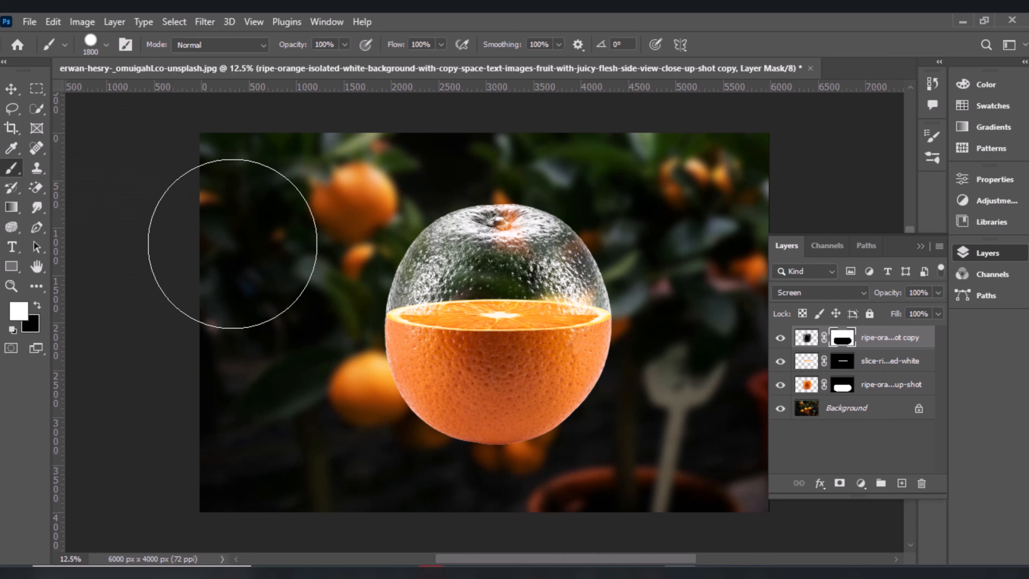
left_click(88, 226)
key("Return")
key("bracketleft")
key("bracketleft")
key("bracketleft")
key("bracketleft")
key("bracketleft")
key("bracketleft")
key("bracketleft")
key("bracketleft")
key("bracketleft")
key("bracketleft")
key("bracketleft")
key("bracketleft")
left_click_drag(412, 315, 588, 311)
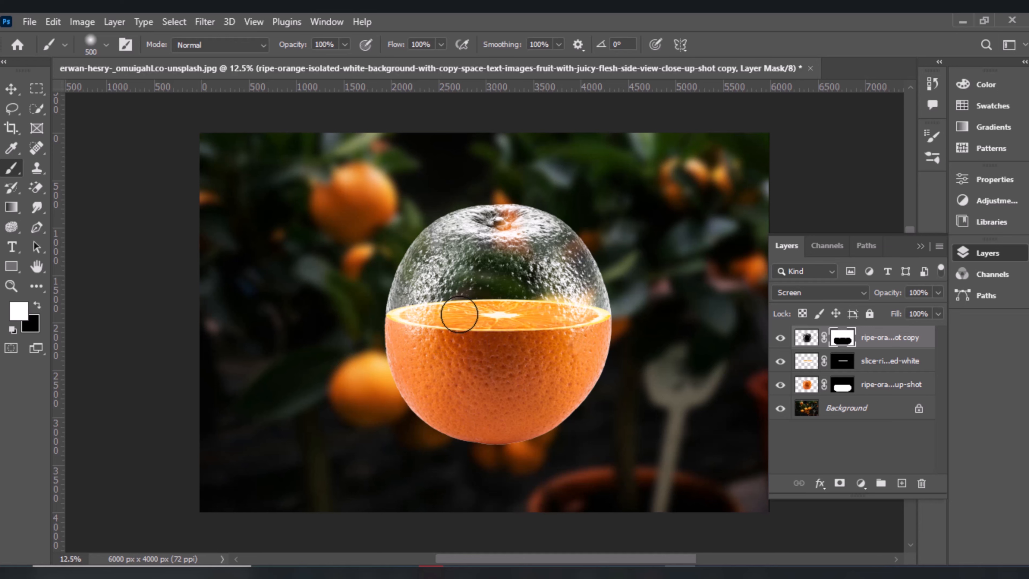
left_click(11, 88)
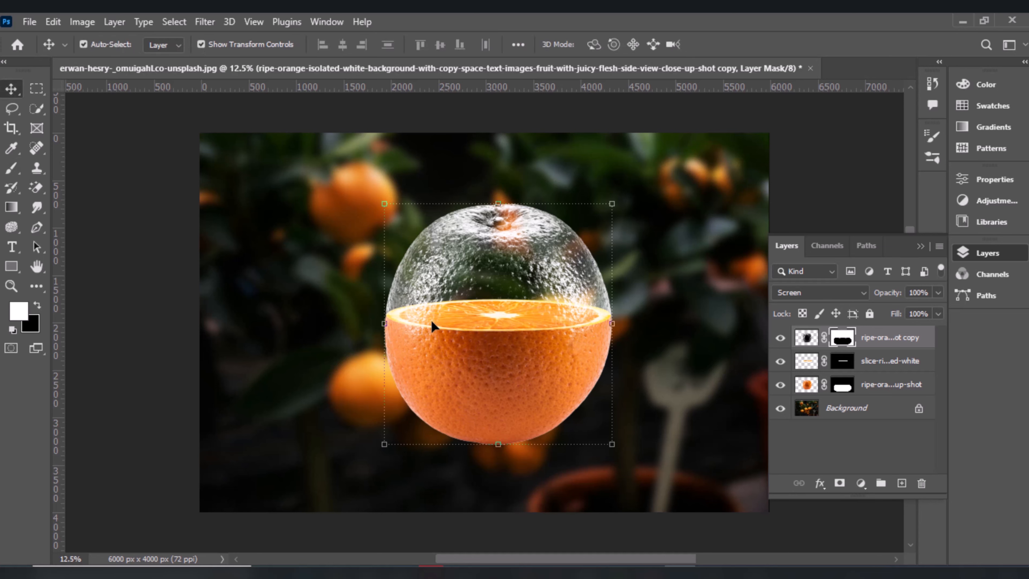
Step: Add a new layer above the Background and stamp a white water splash around the orange's left side with the 3300 px splash brush
left_click(851, 409)
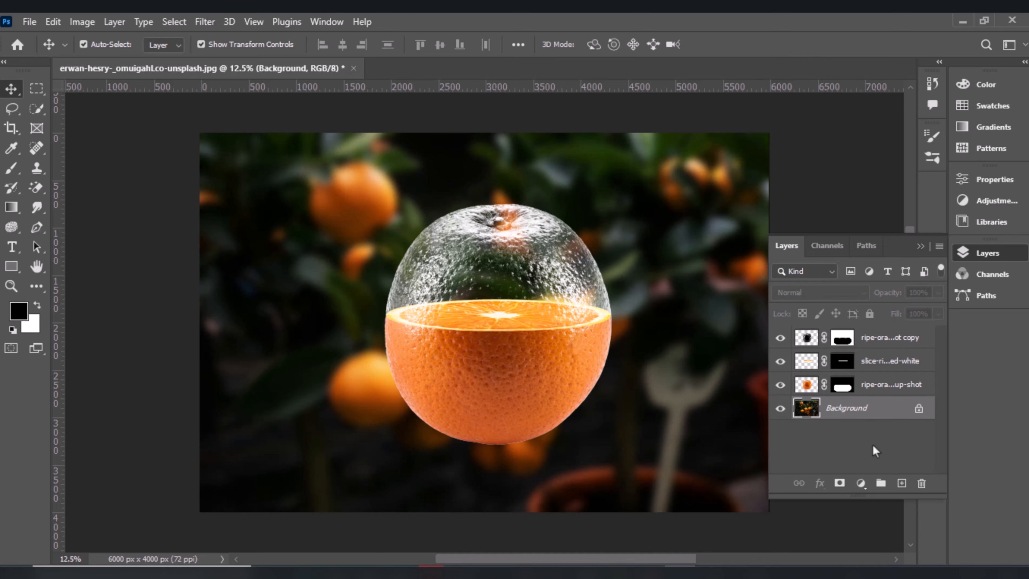
left_click(902, 484)
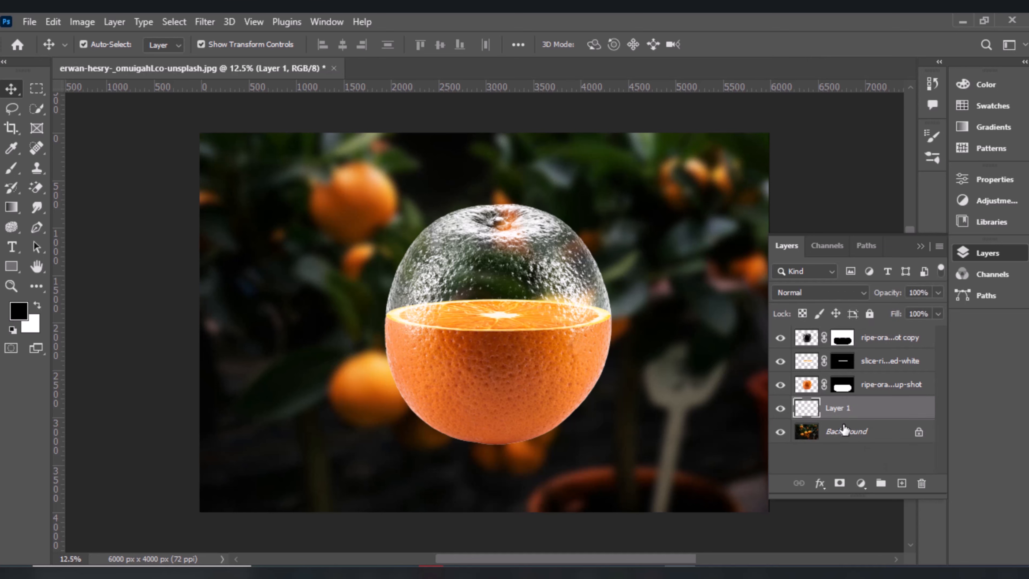
left_click(12, 169)
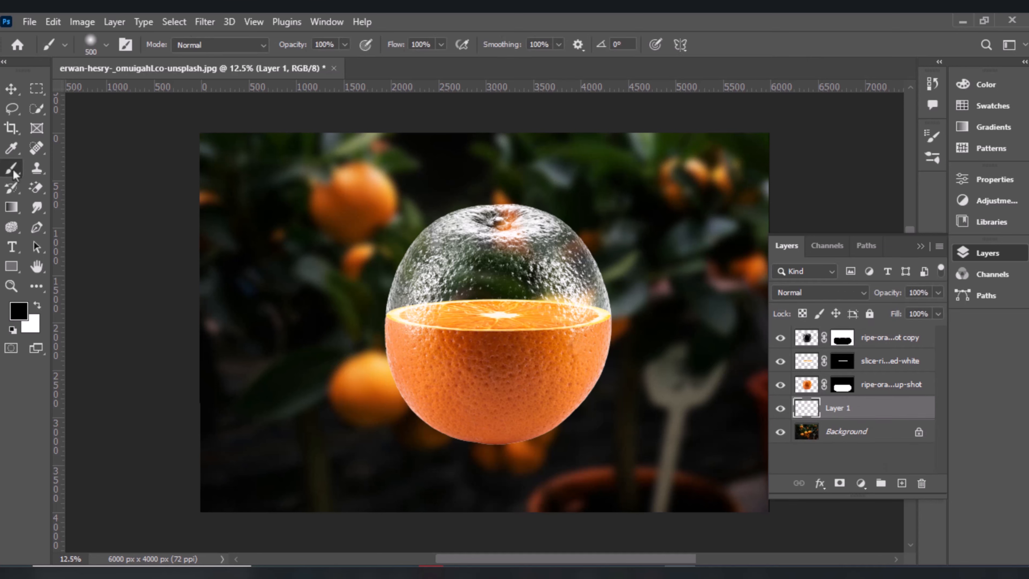
left_click(106, 46)
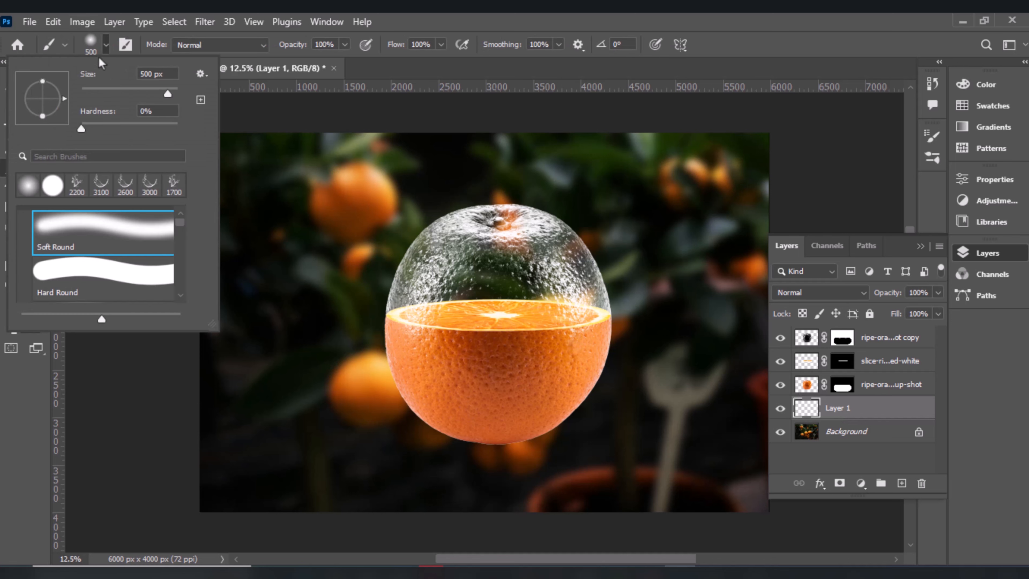
left_click(101, 186)
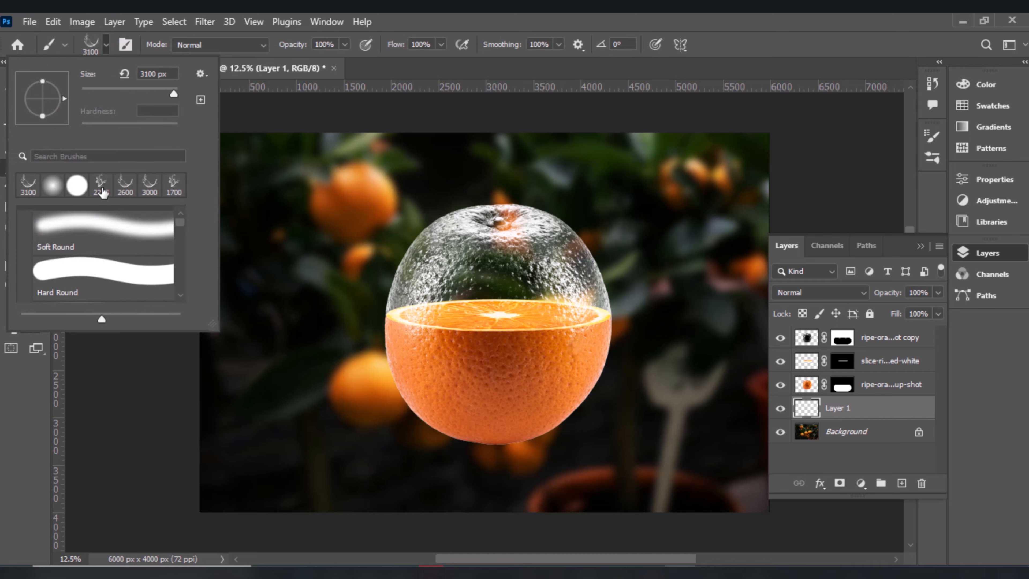
left_click(36, 308)
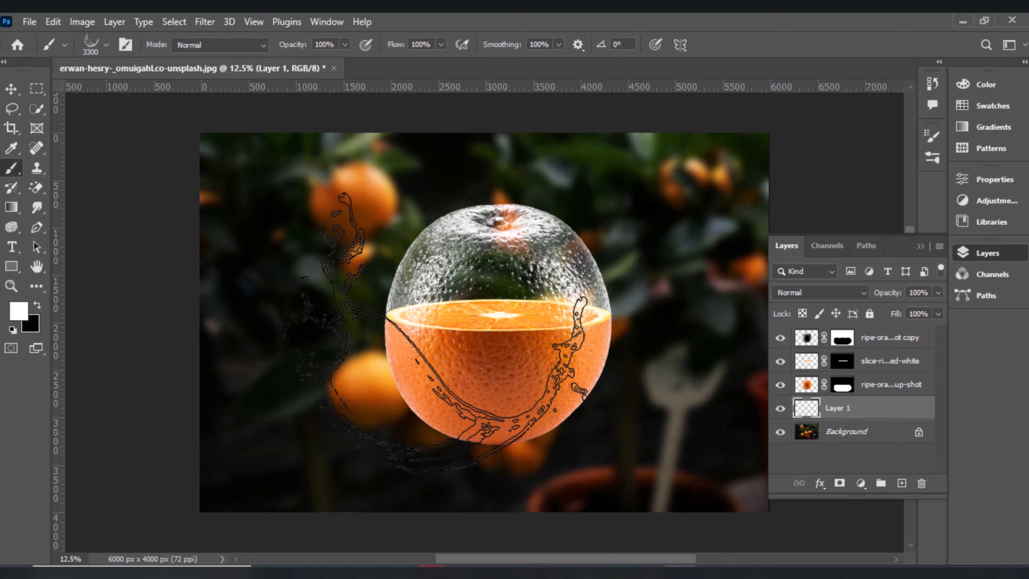
left_click(433, 333)
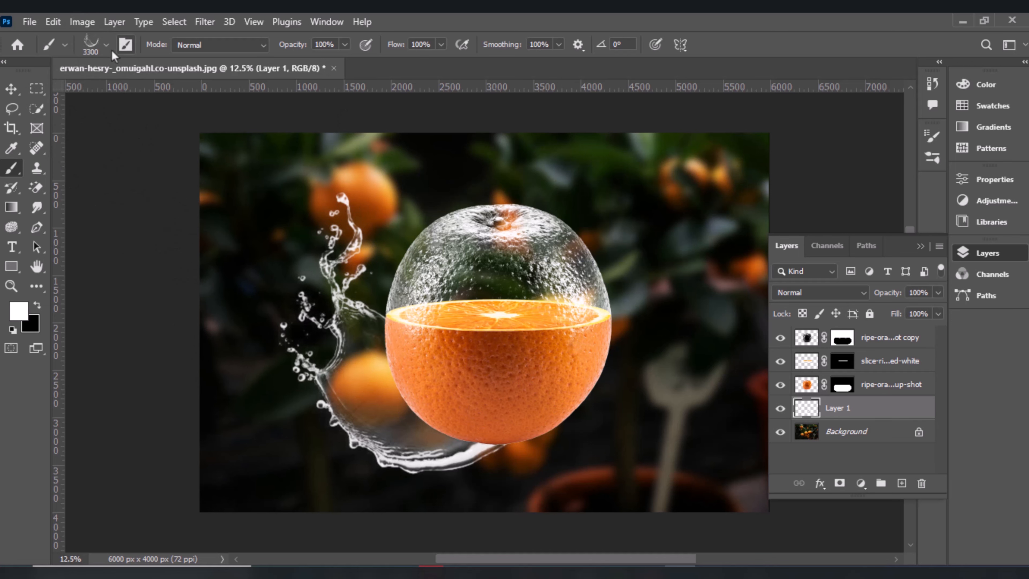
Step: Stamp a second white splash on the orange's right side with the 2200 px splash brush enlarged to 2500 px, and deselect the layer
left_click(106, 46)
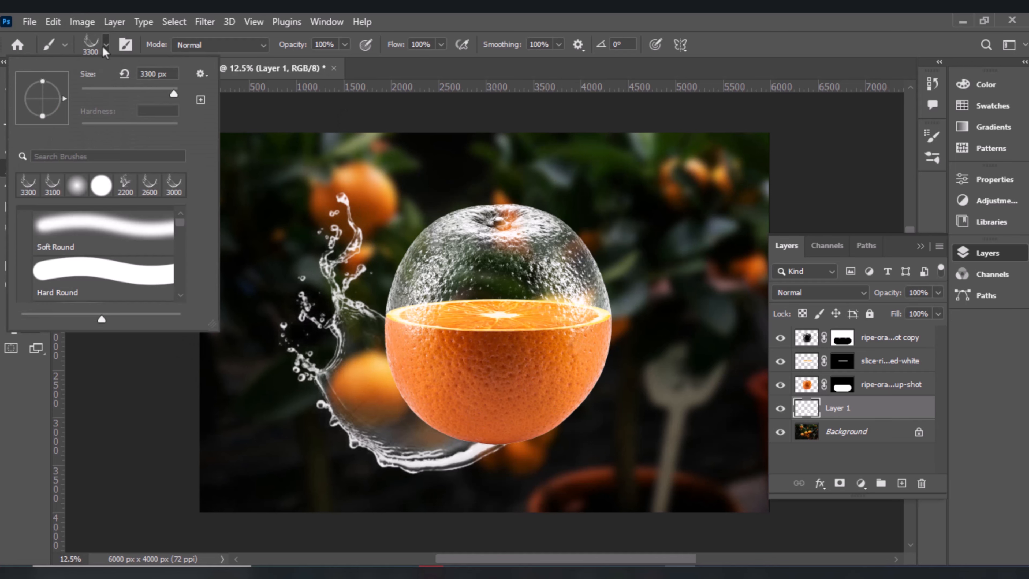
left_click(125, 186)
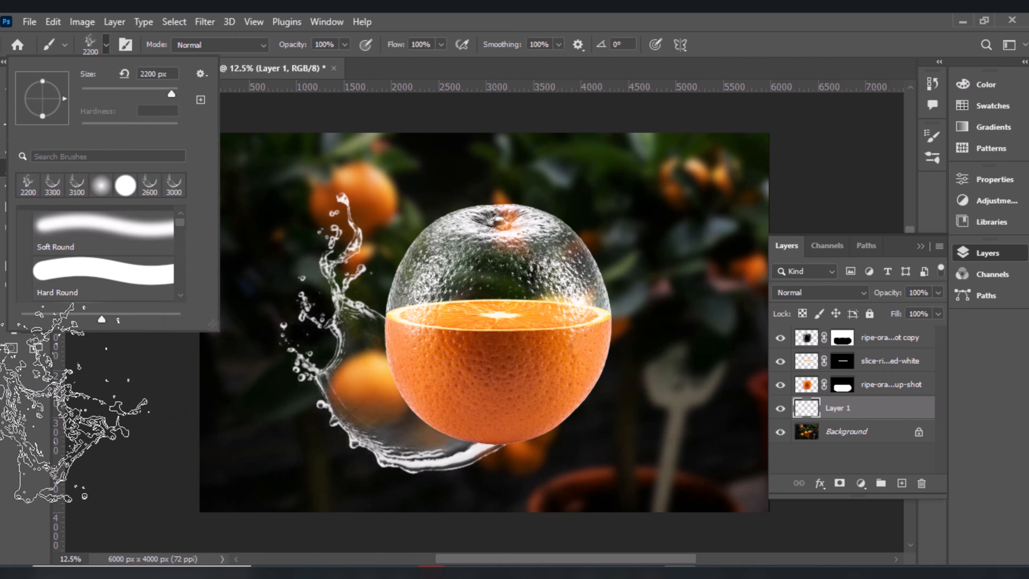
left_click(52, 410)
key("bracketright")
key("bracketright")
key("bracketright")
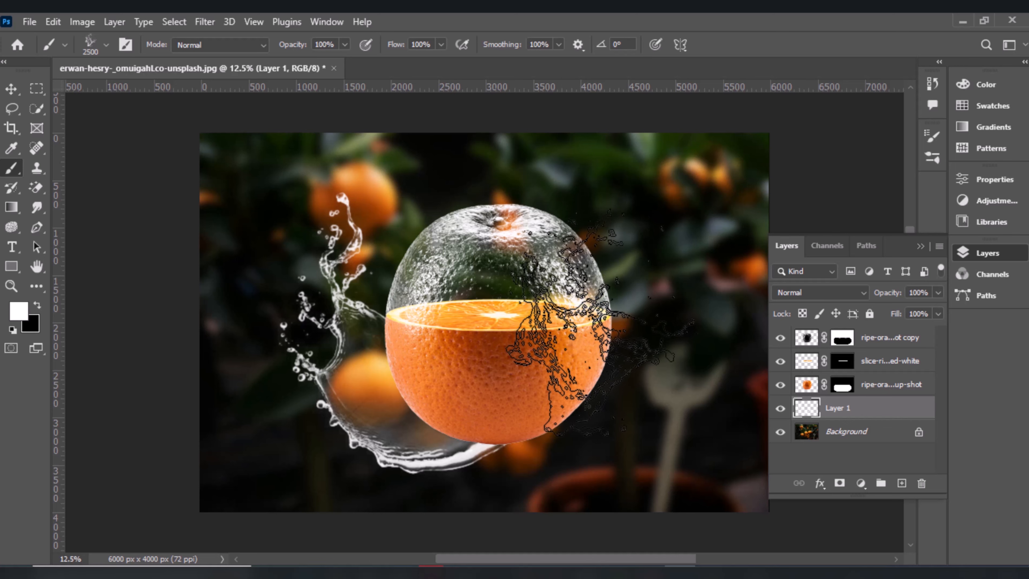
left_click(615, 315)
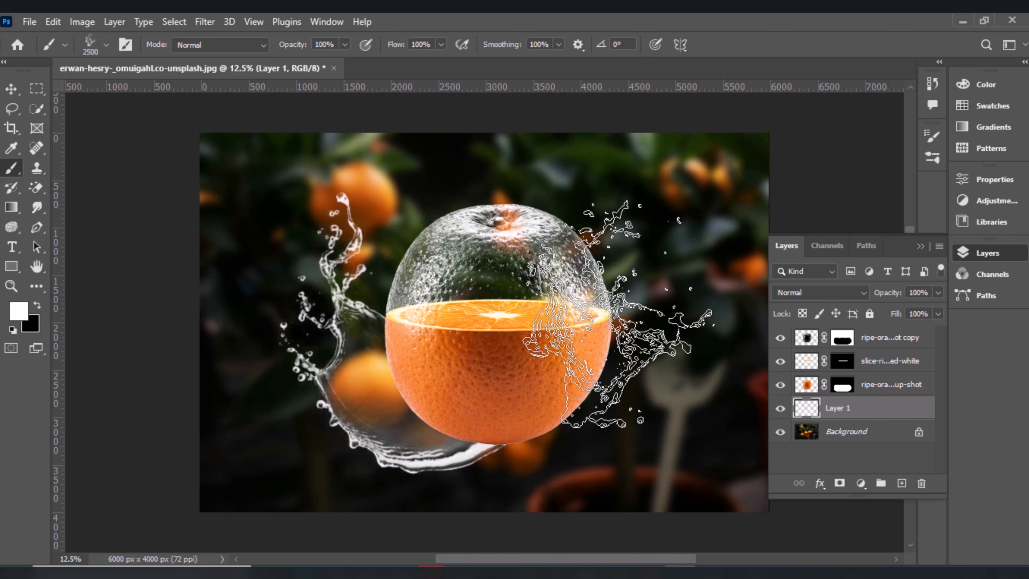
left_click(11, 88)
left_click(135, 231)
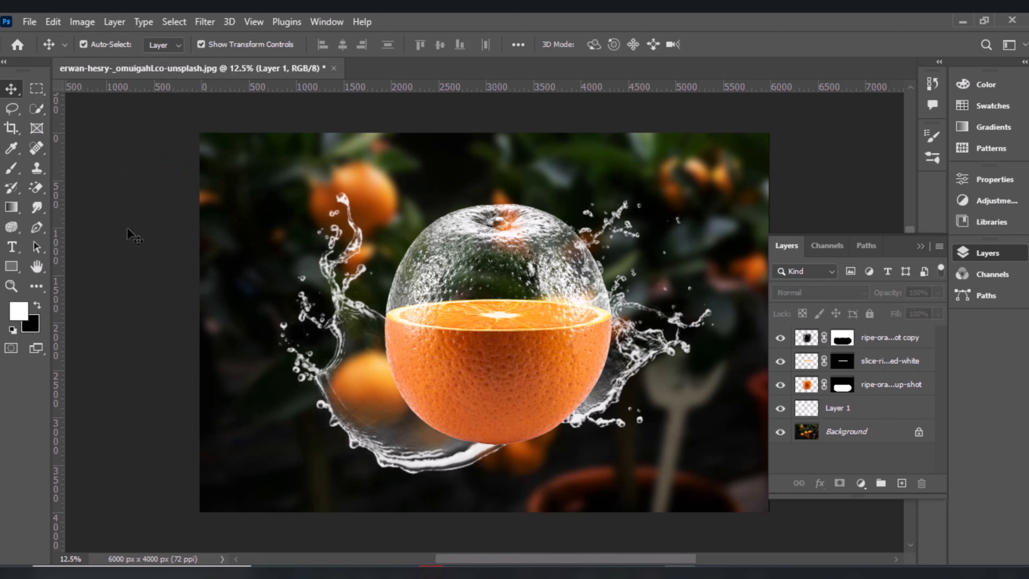
left_click(920, 246)
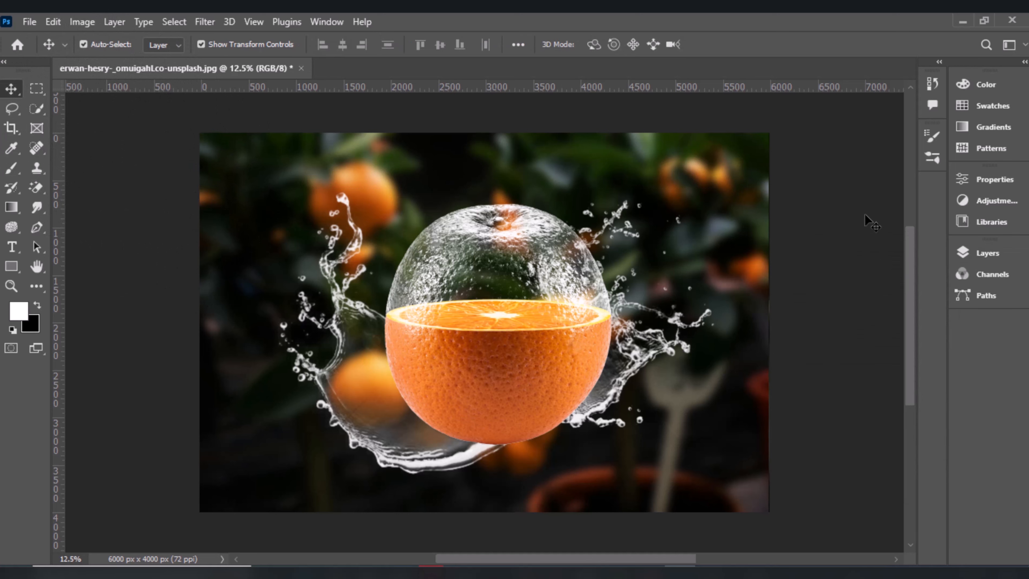